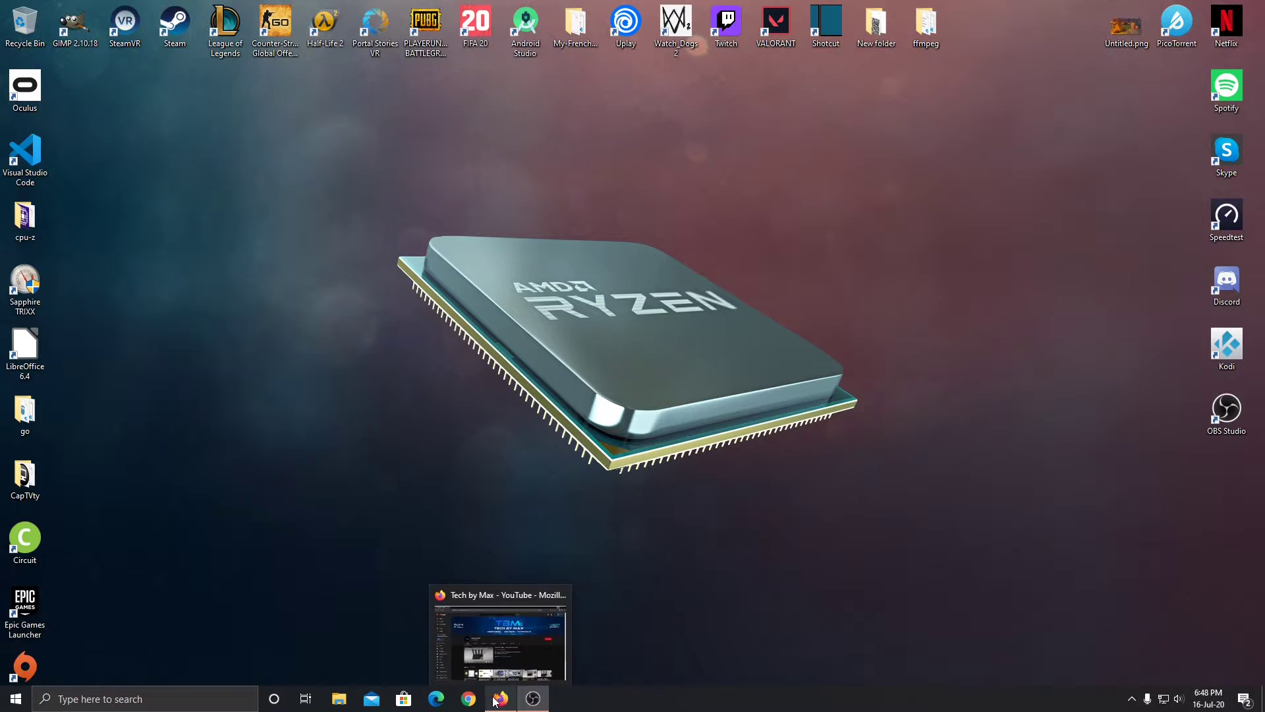
Download the Aptoide TV installer from tv.aptoide.com and save the file.
{"action": "left_click", "coordinate": [500, 700]}
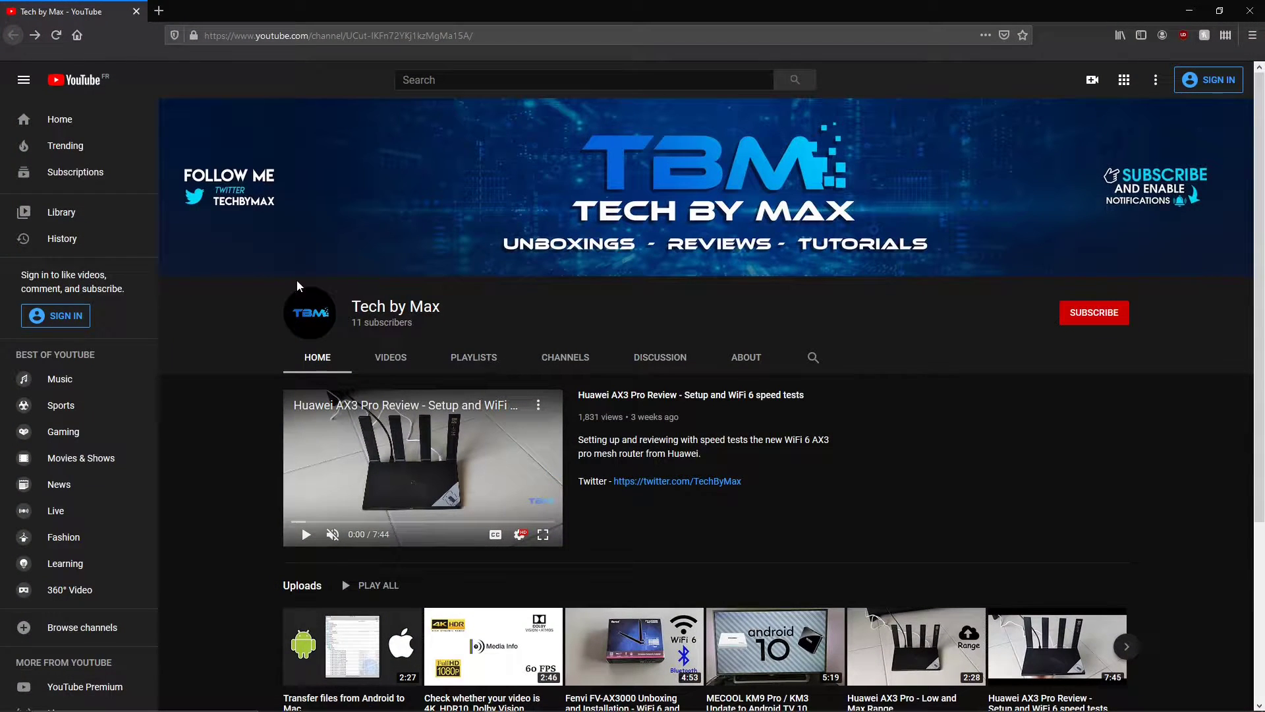
{"action": "left_click", "coordinate": [158, 11]}
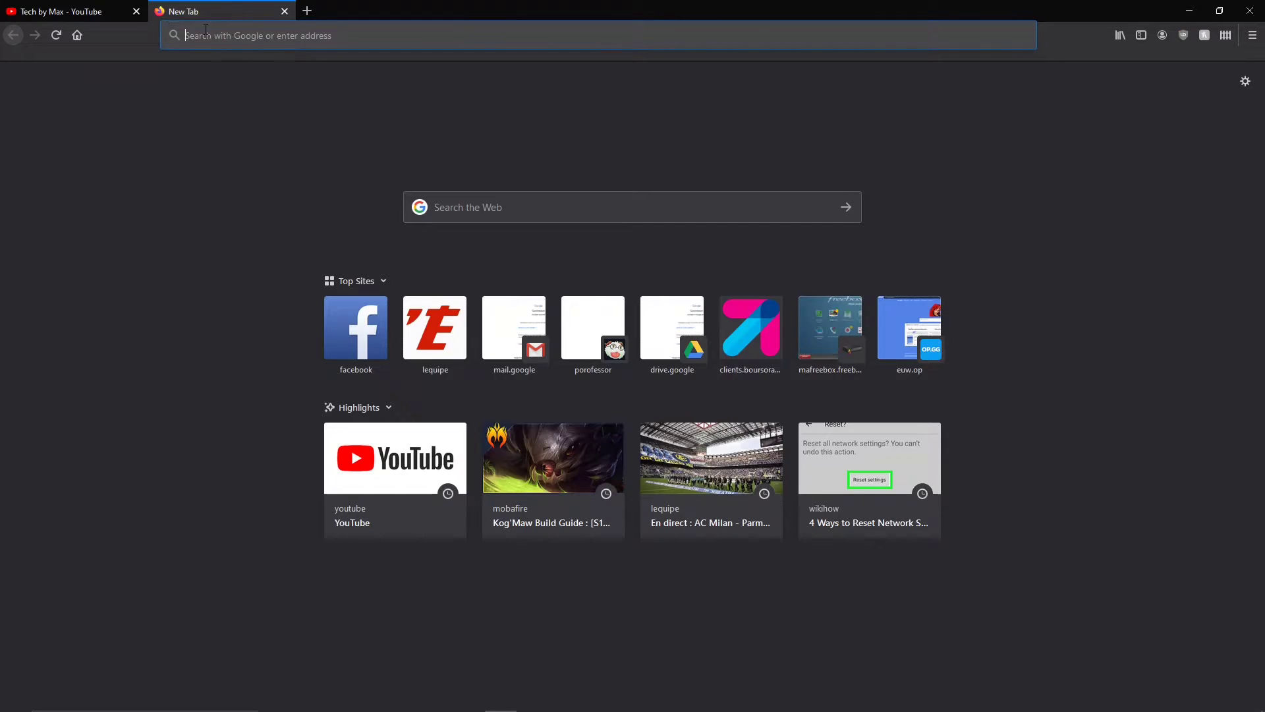
{"action": "type", "text": "tv."}
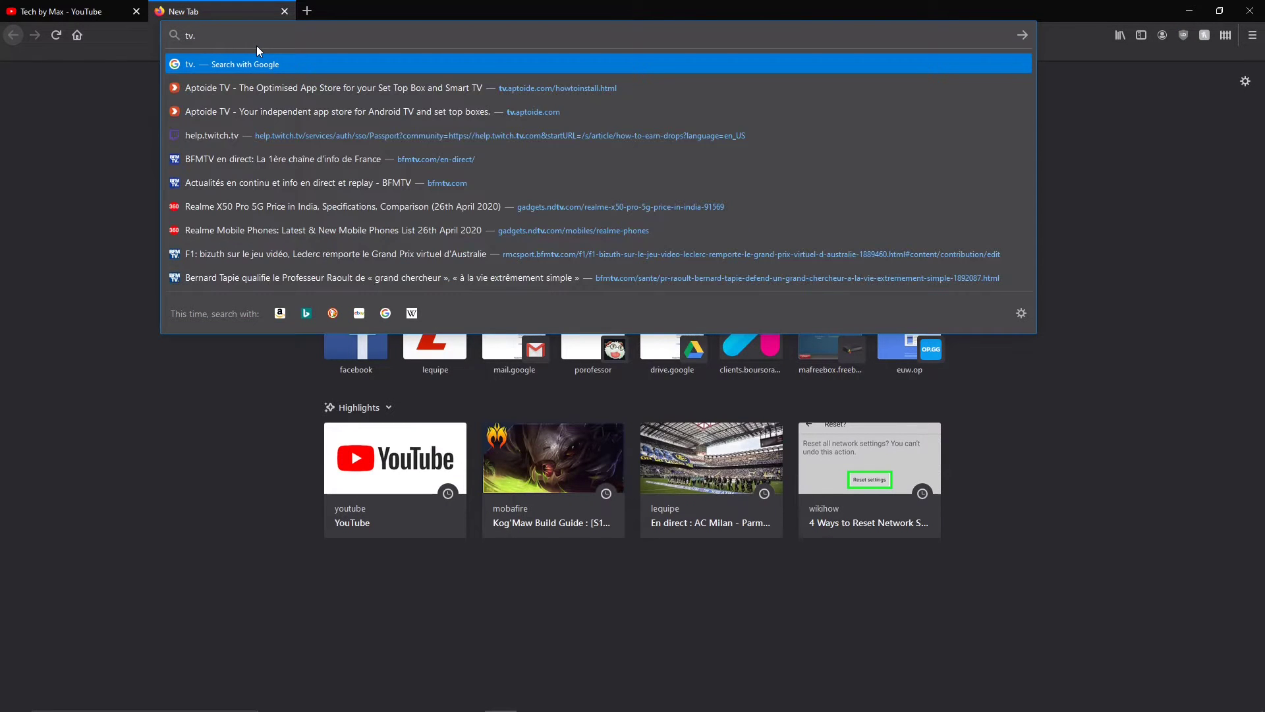
{"action": "type", "text": "aptoid"}
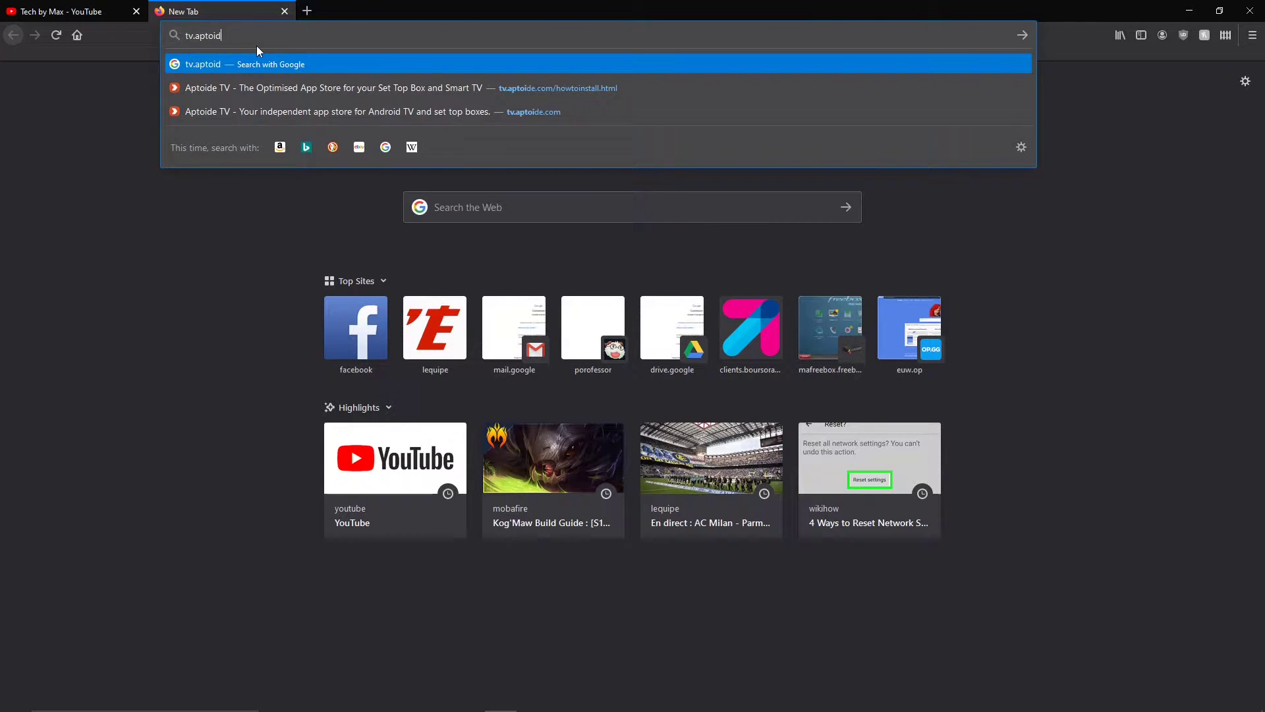
{"action": "type", "text": "e.com"}
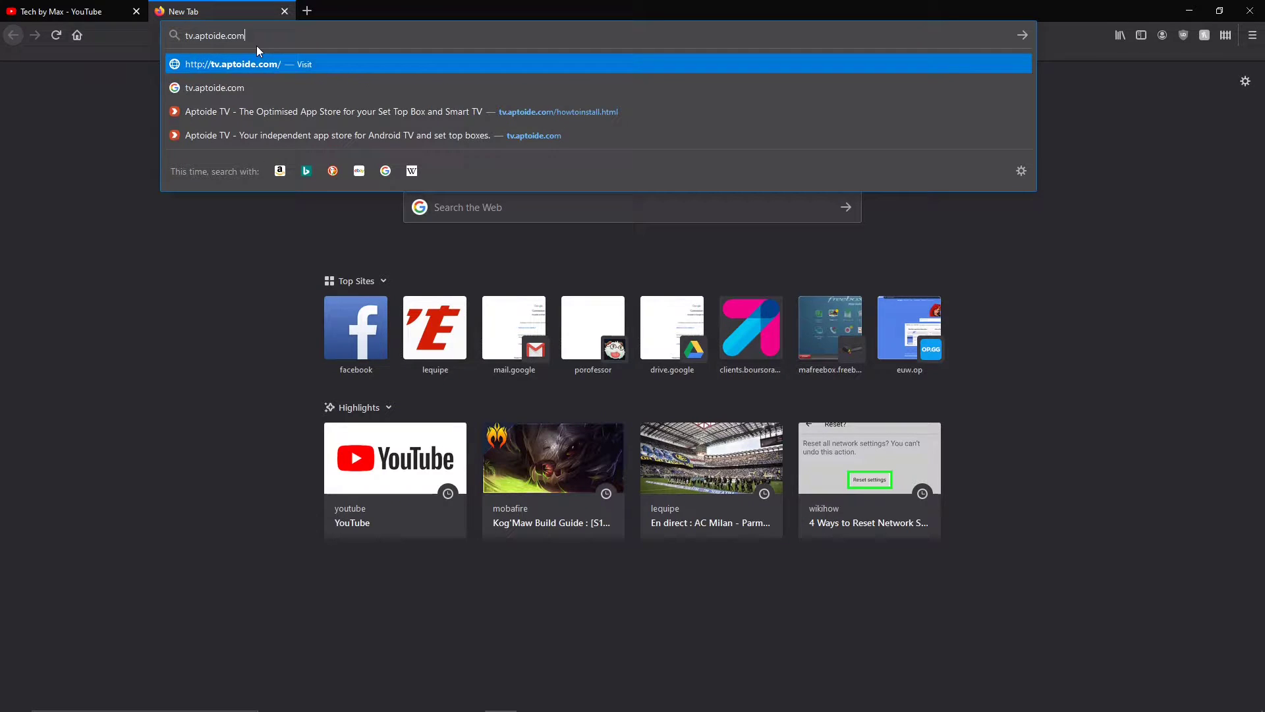
{"action": "key", "text": "Return"}
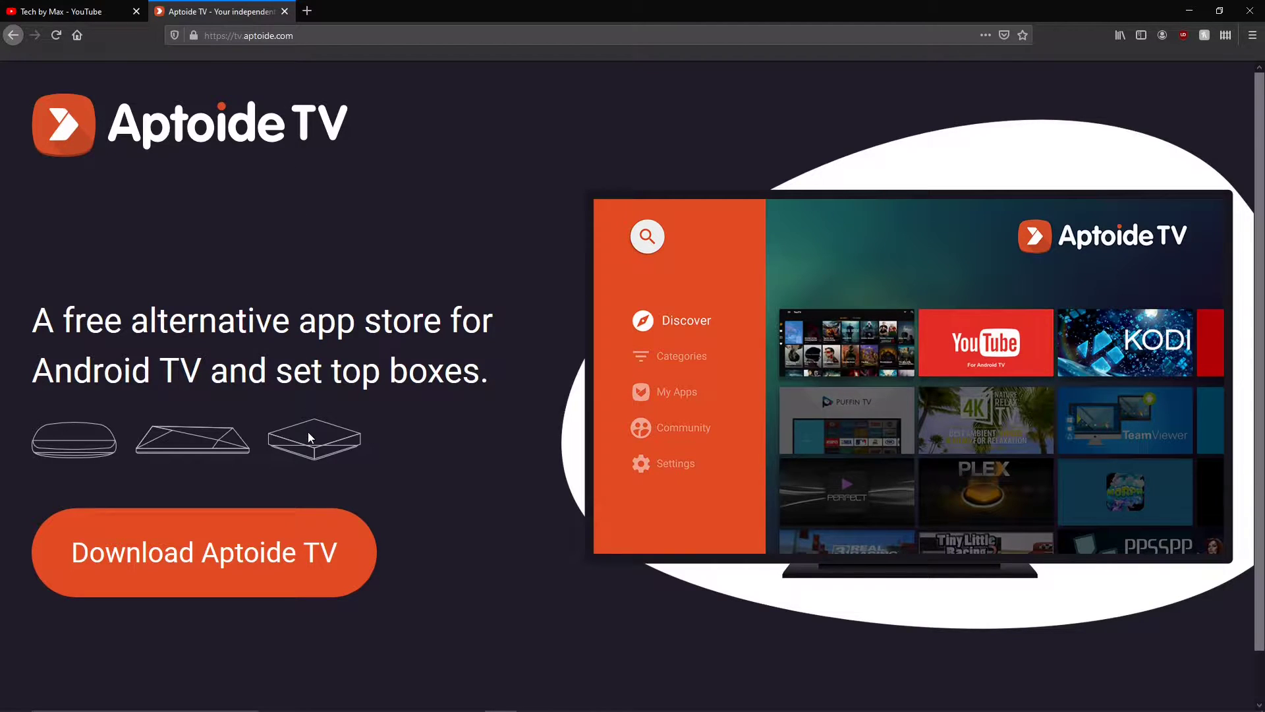
{"action": "left_click", "coordinate": [306, 533]}
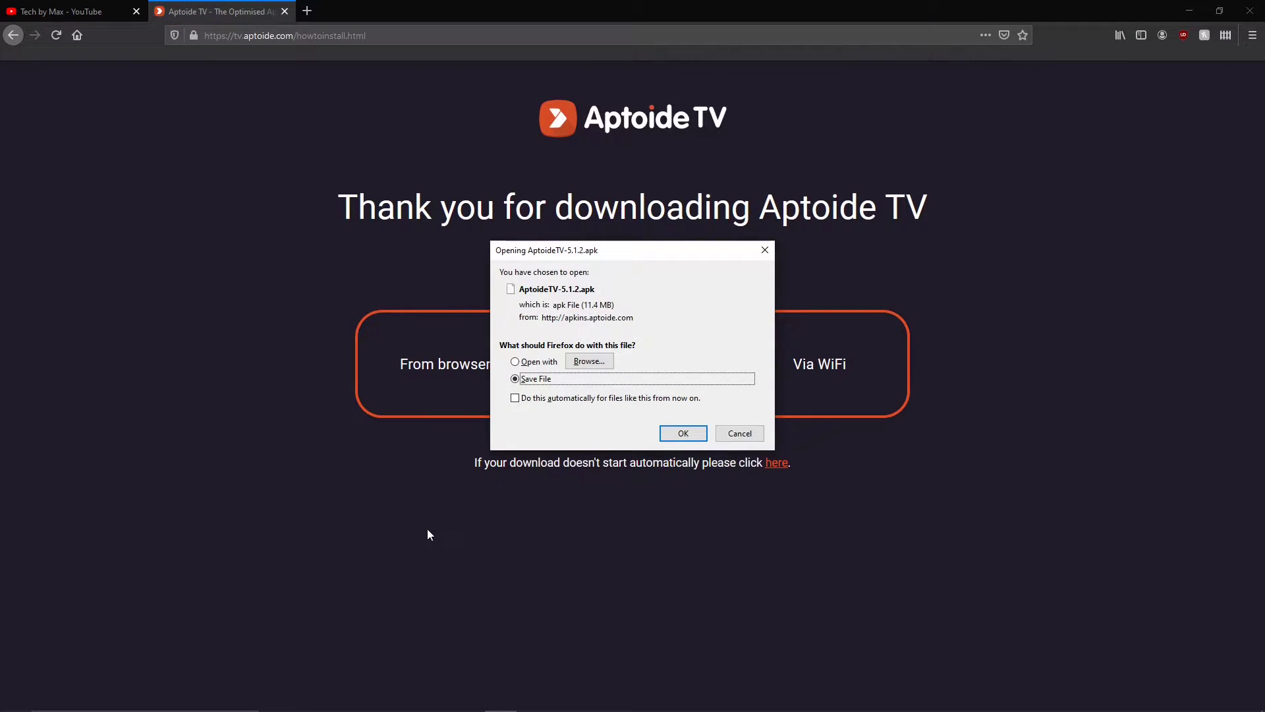
{"action": "left_click", "coordinate": [684, 433]}
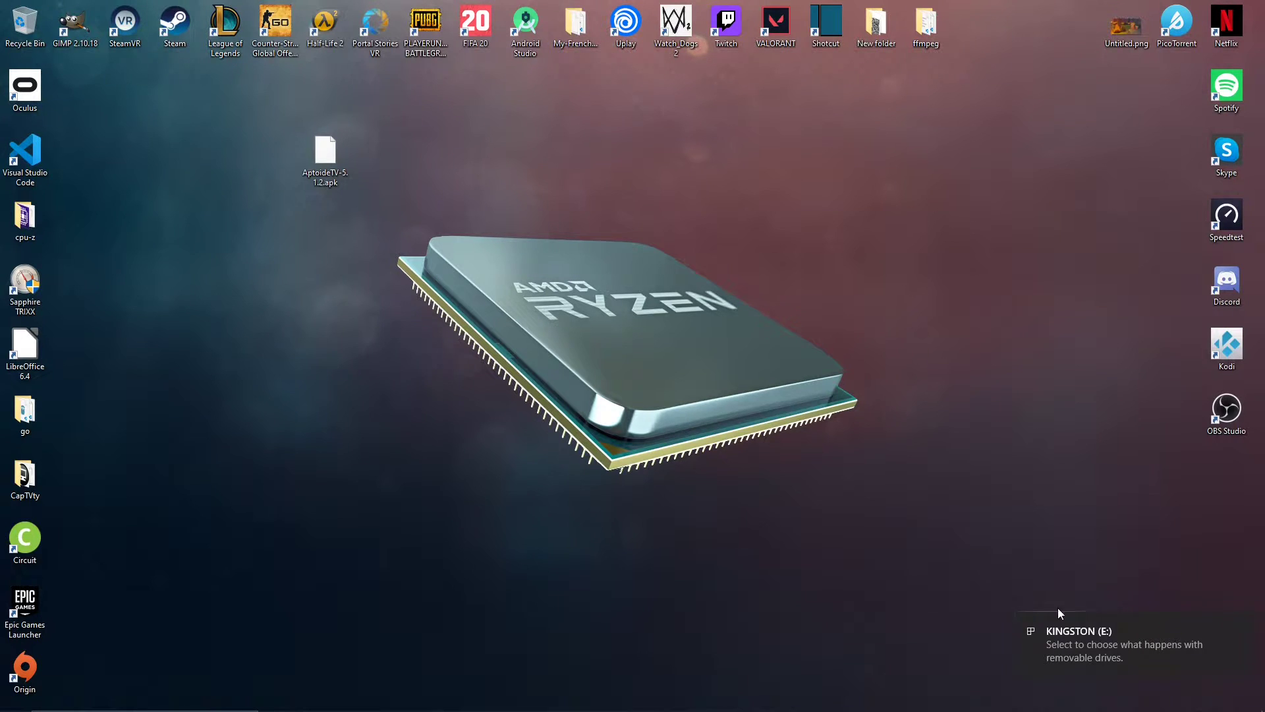
Open the KINGSTON (E:) drive and drag AptoideTV-5.1.2.apk from the desktop into it.
{"action": "left_click", "coordinate": [1101, 633]}
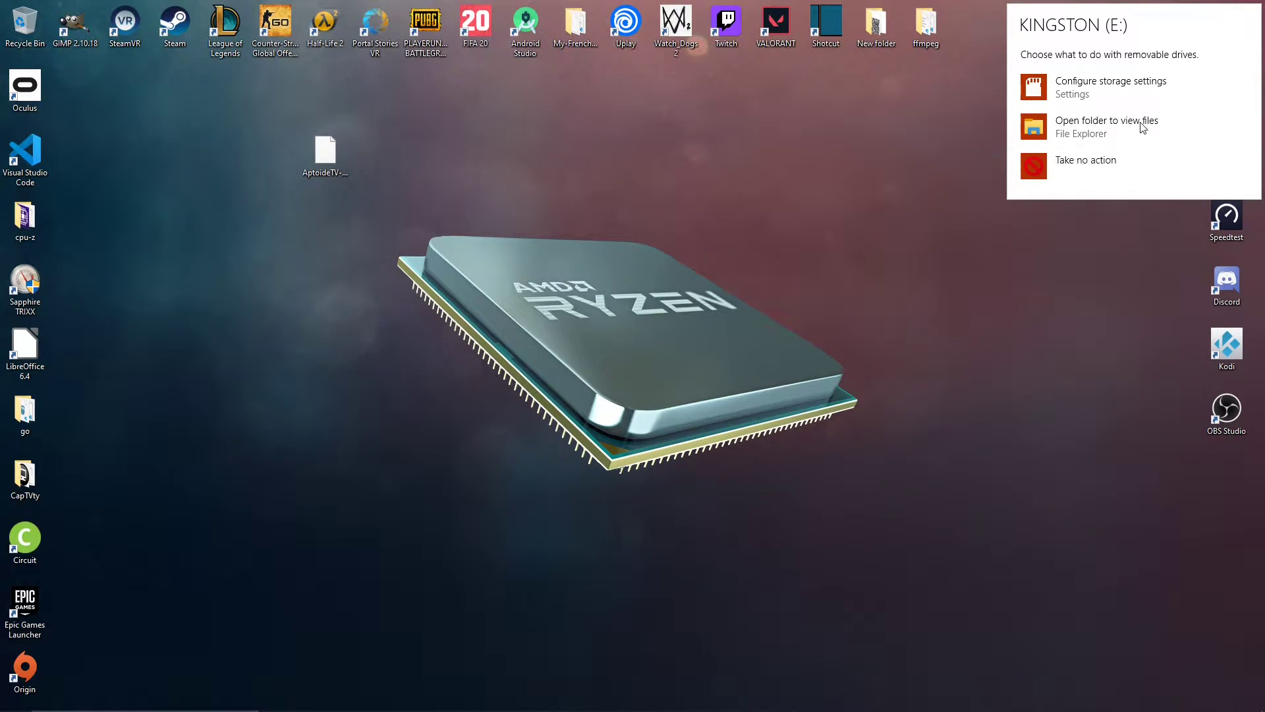
{"action": "left_click", "coordinate": [1107, 125]}
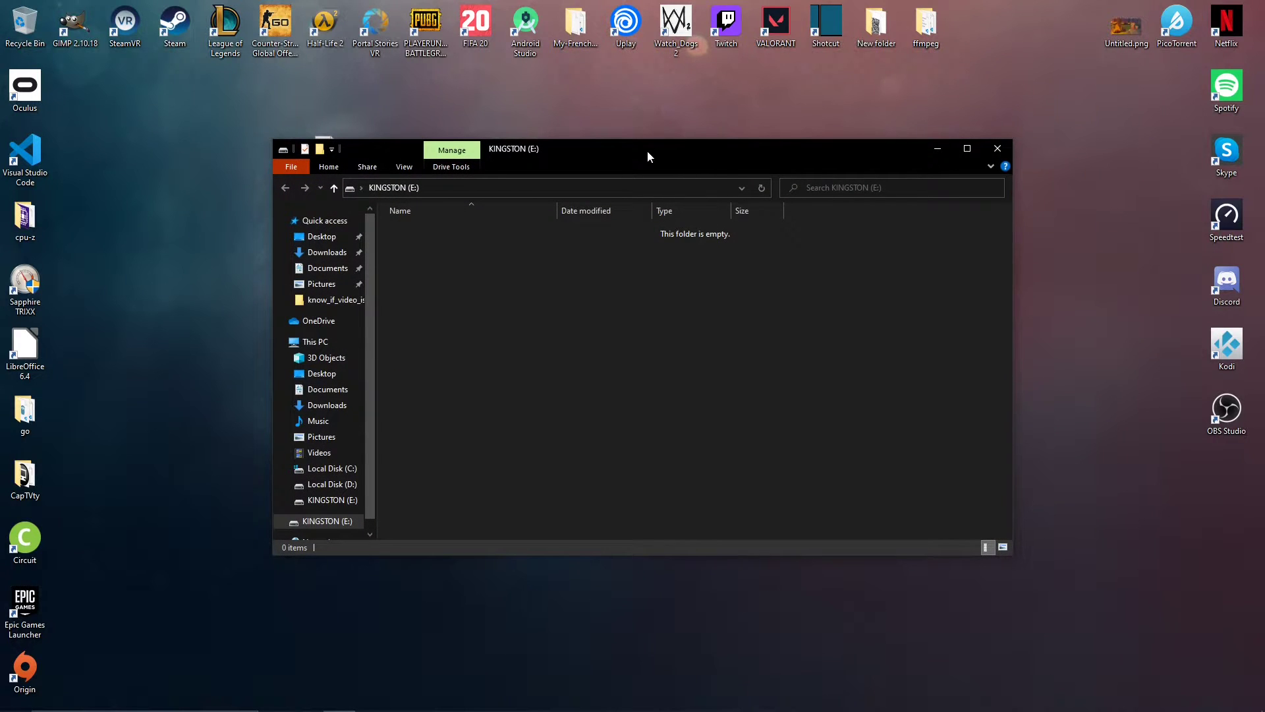
{"action": "left_click_drag", "start_coordinate": [648, 152], "coordinate": [749, 129]}
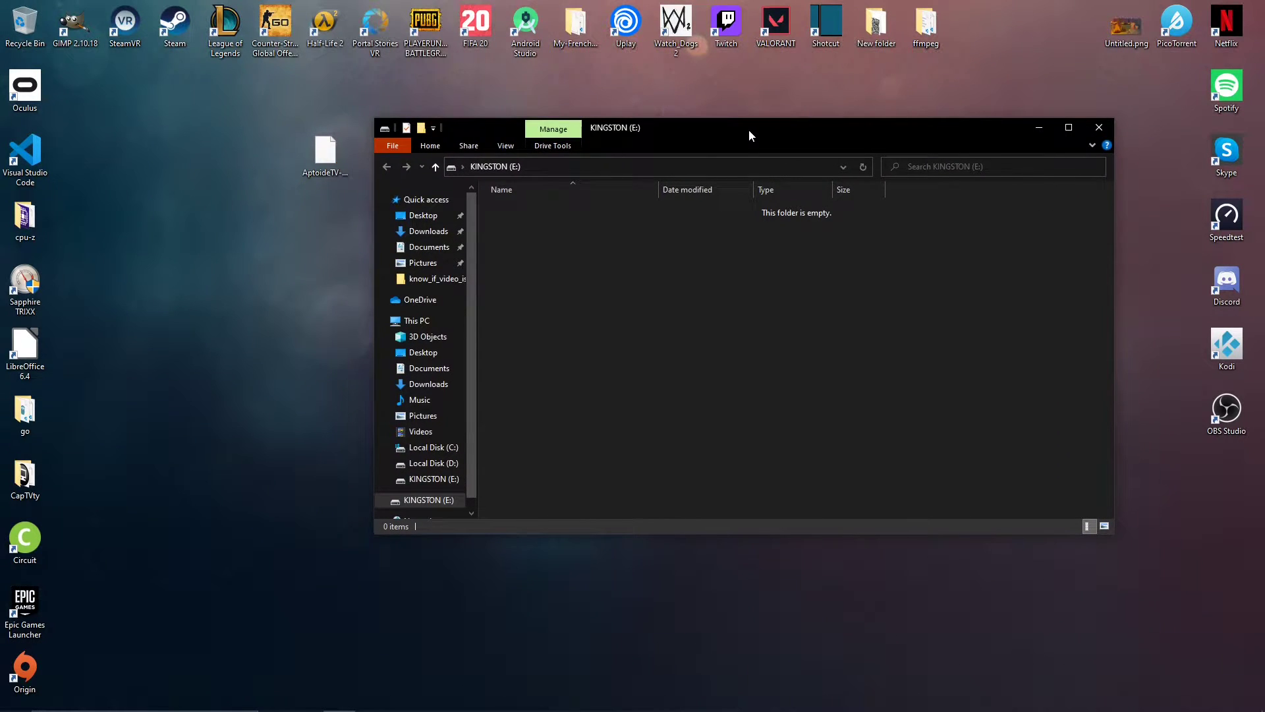
{"action": "left_click", "coordinate": [334, 157]}
{"action": "left_click_drag", "start_coordinate": [323, 165], "coordinate": [541, 243]}
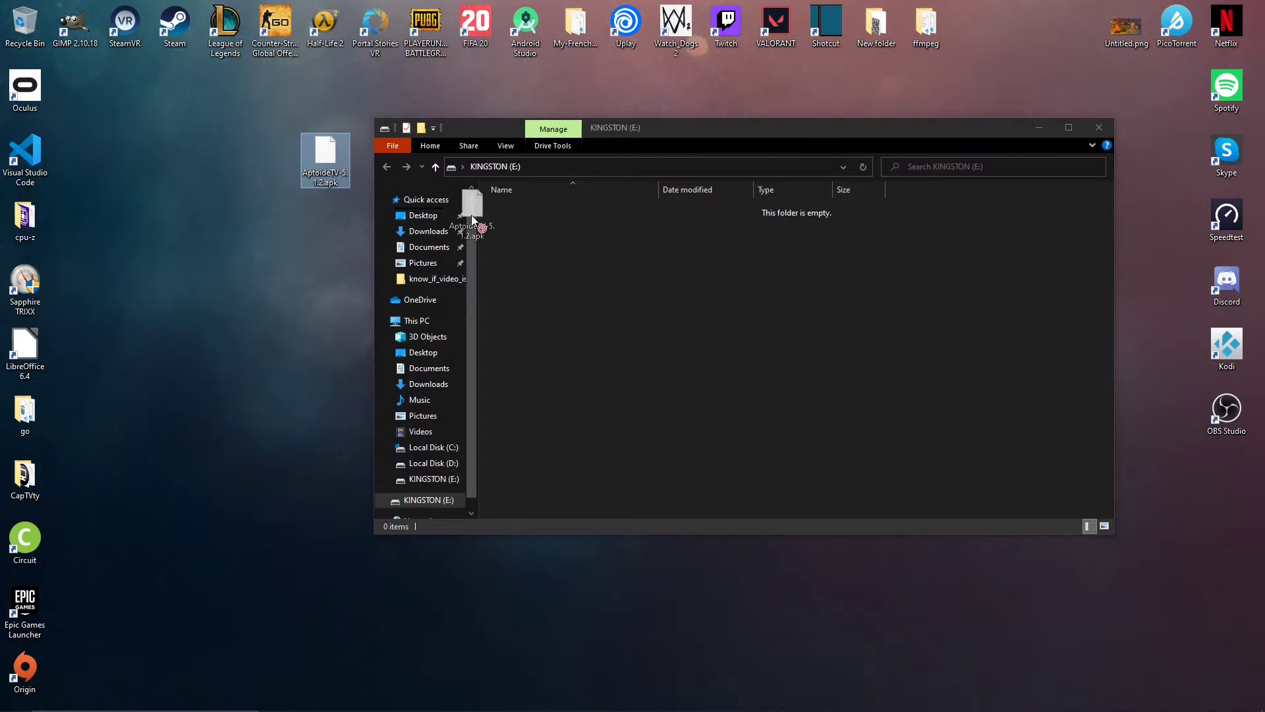
{"action": "left_click", "coordinate": [558, 355]}
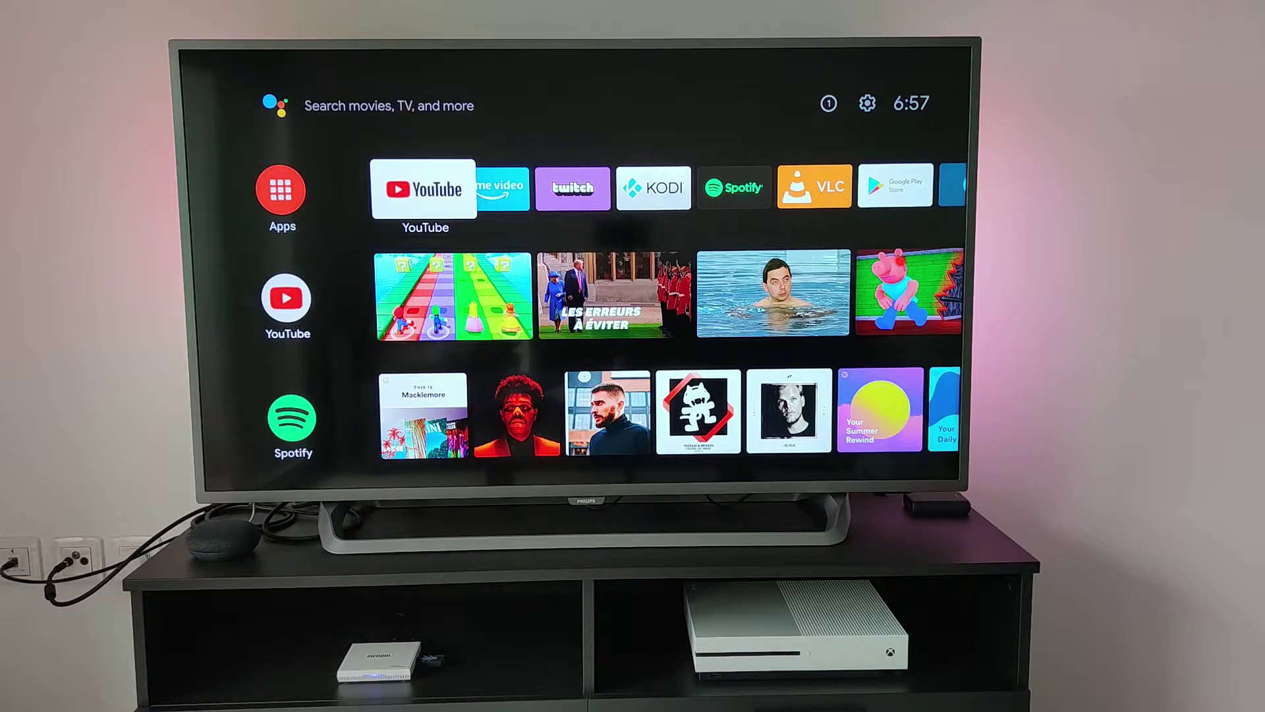
Launch Google Play Store from the home row and bring up its search.
{"action": "key", "text": "Right"}
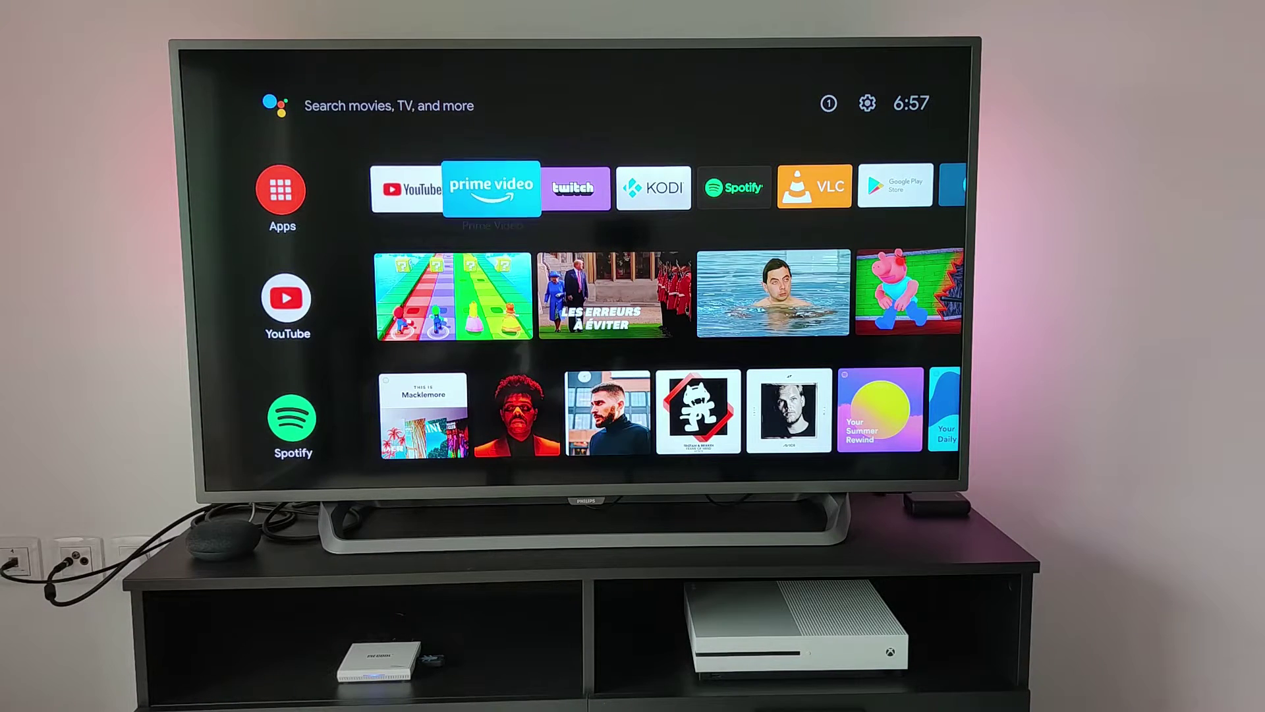
{"action": "key", "text": "Right"}
{"action": "key", "text": "Right"}
{"action": "key", "text": "Right"}
{"action": "key", "text": "Right"}
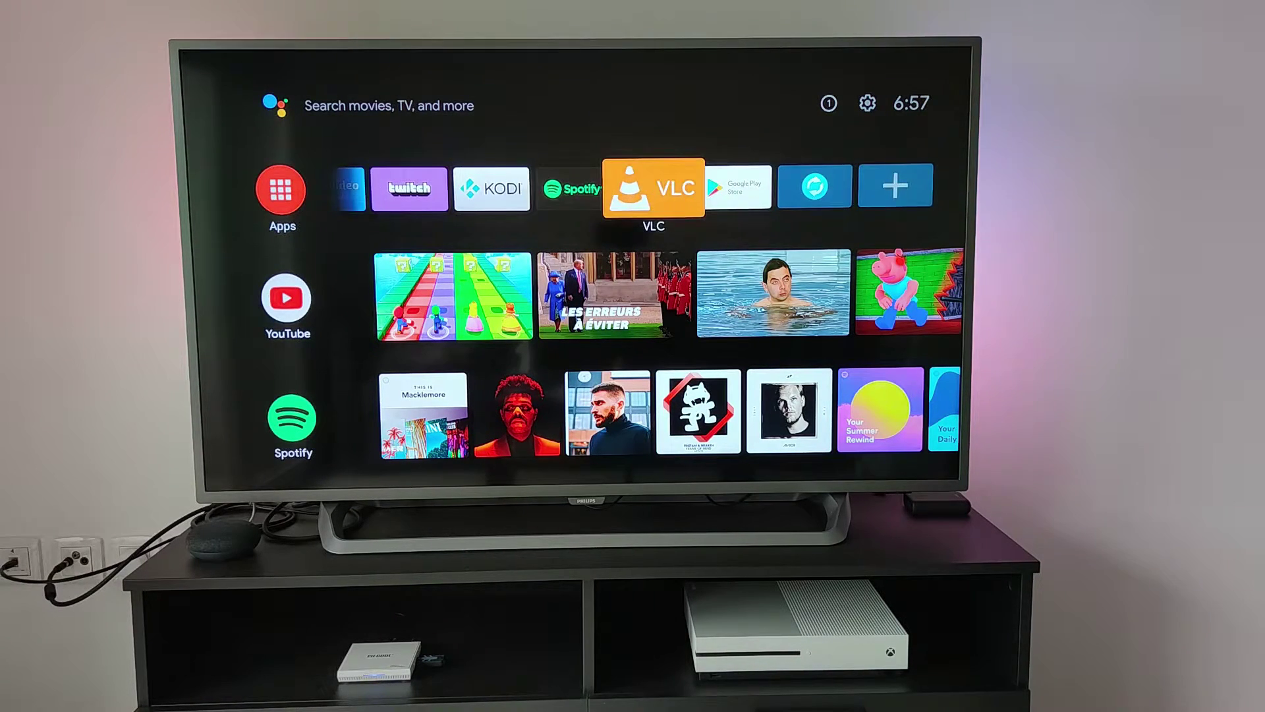
{"action": "key", "text": "Right"}
{"action": "key", "text": "Return"}
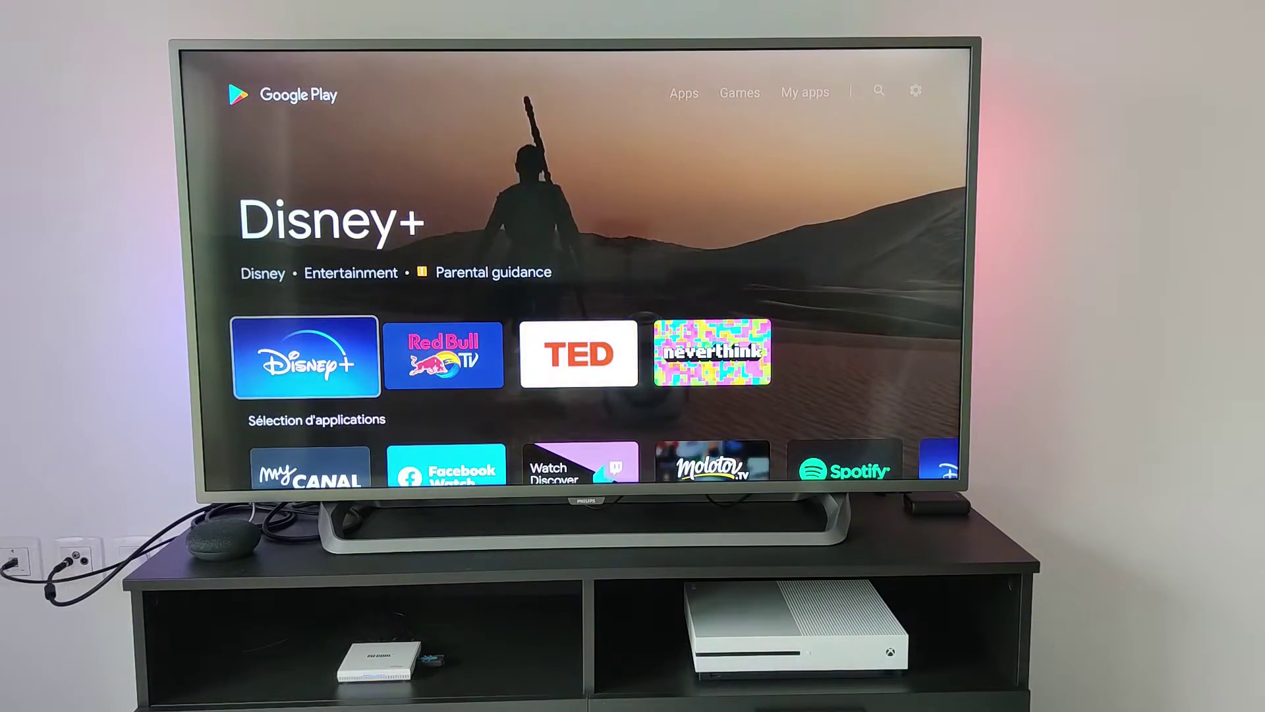
{"action": "key", "text": "Up"}
{"action": "key", "text": "Right"}
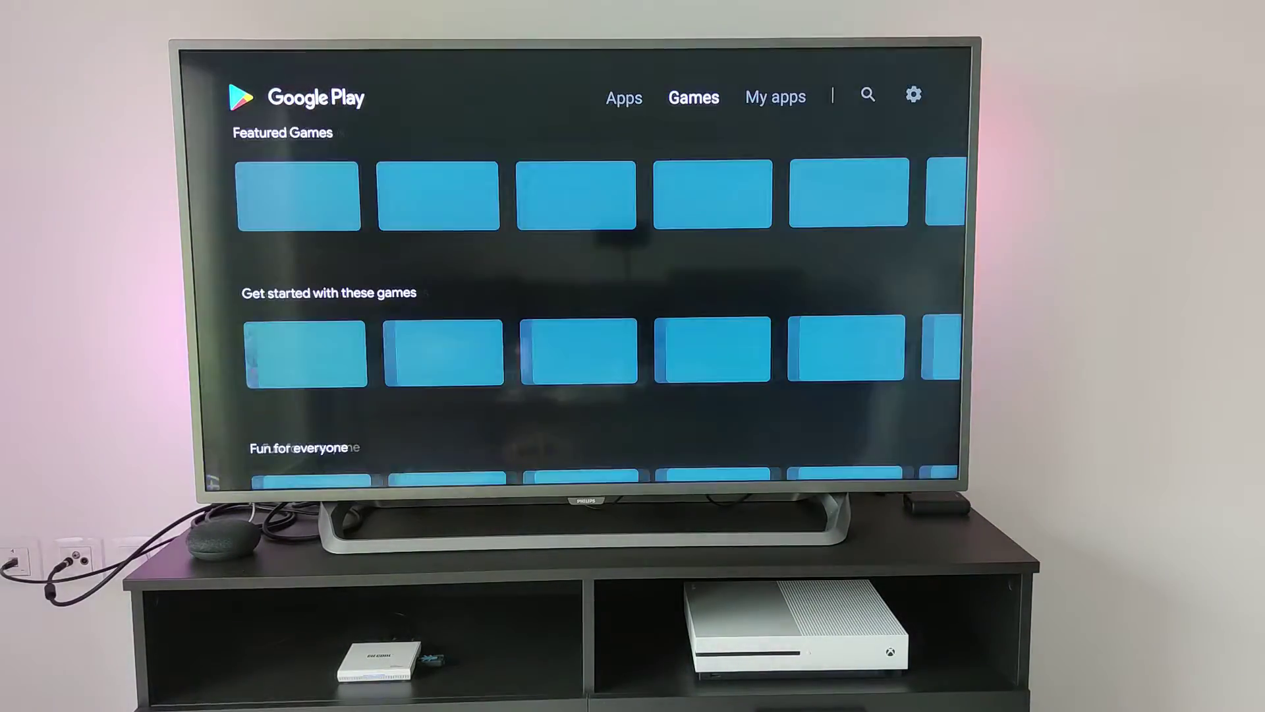
{"action": "key", "text": "Right"}
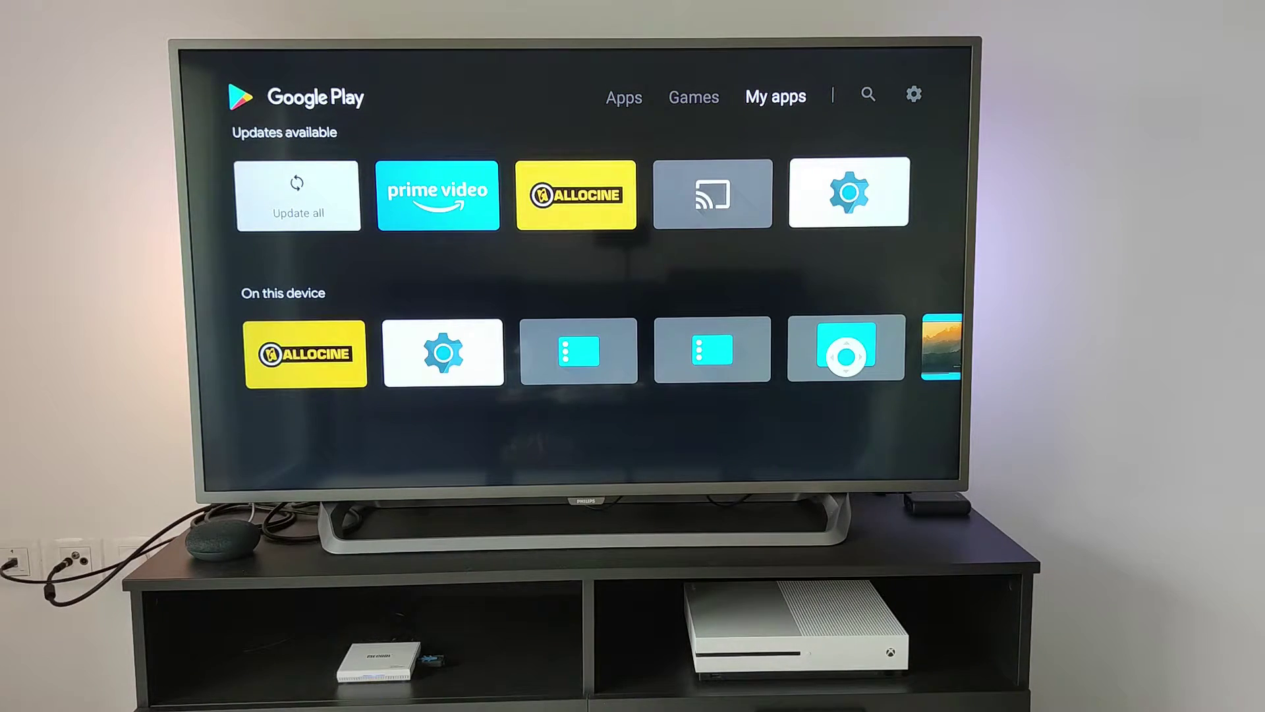
{"action": "key", "text": "Right"}
{"action": "key", "text": "Return"}
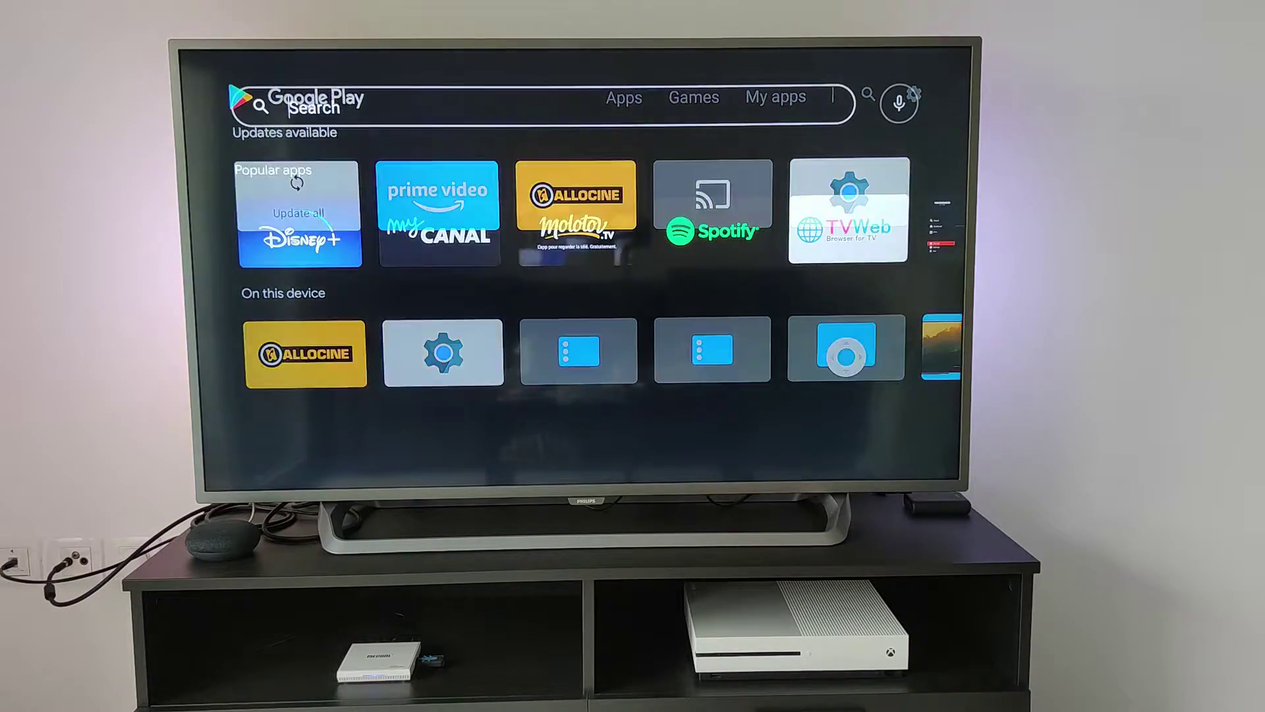
Enter the search word 'file' with the on-screen keyboard.
{"action": "key", "text": "Down"}
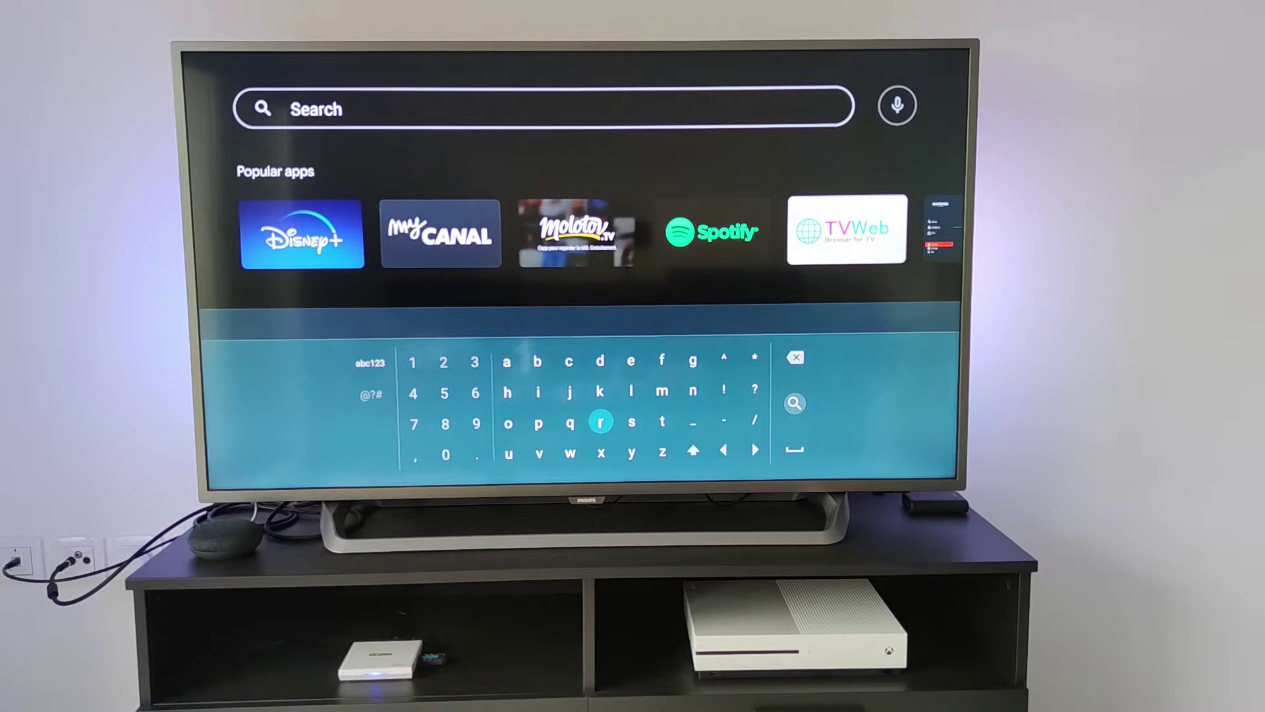
{"action": "key", "text": "Up"}
{"action": "key", "text": "Up"}
{"action": "key", "text": "Right"}
{"action": "key", "text": "Right"}
{"action": "key", "text": "Return"}
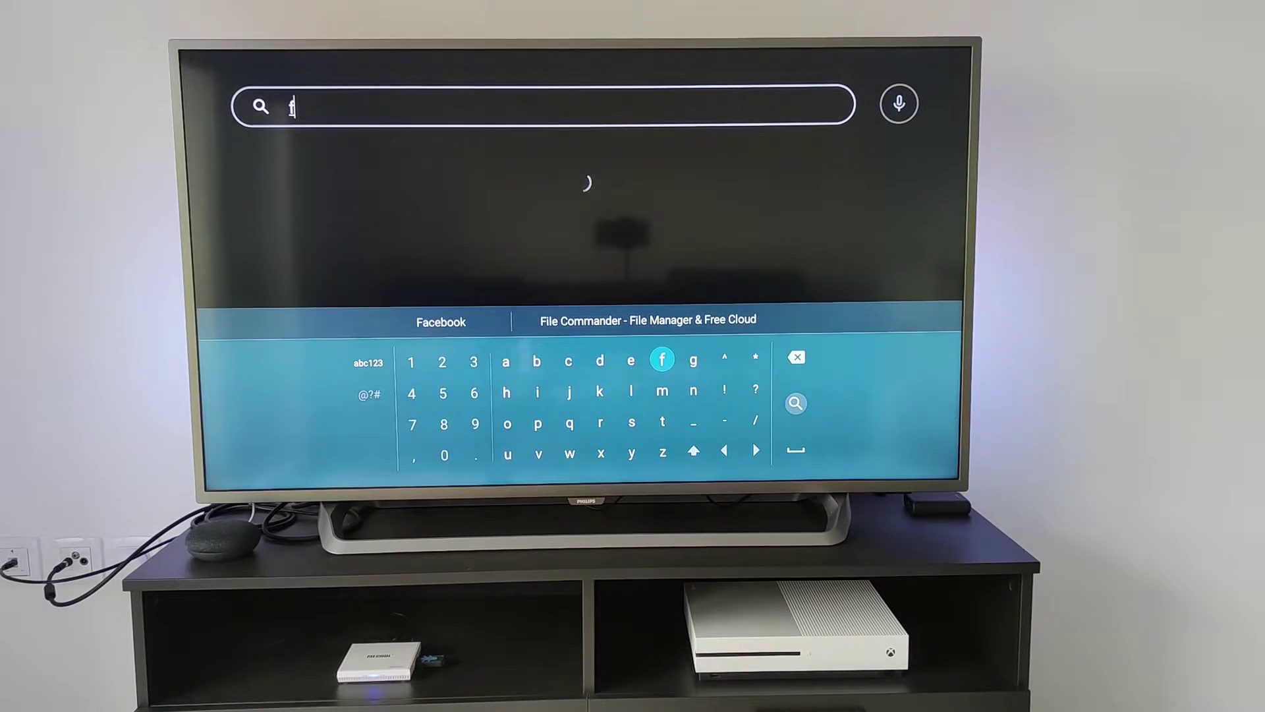
{"action": "key", "text": "Left"}
{"action": "key", "text": "Left"}
{"action": "key", "text": "Left"}
{"action": "key", "text": "Down"}
{"action": "key", "text": "Left"}
{"action": "key", "text": "Return"}
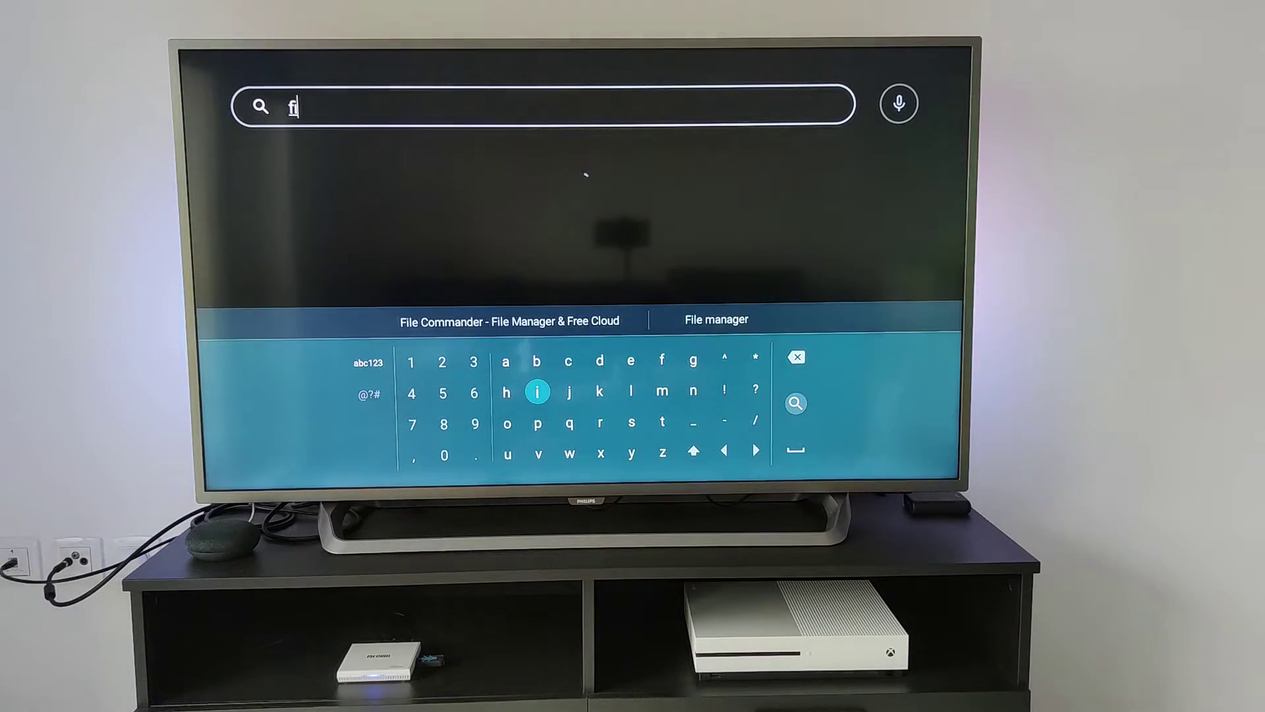
{"action": "key", "text": "Right"}
{"action": "key", "text": "Right"}
{"action": "key", "text": "Right"}
{"action": "key", "text": "Return"}
{"action": "key", "text": "Up"}
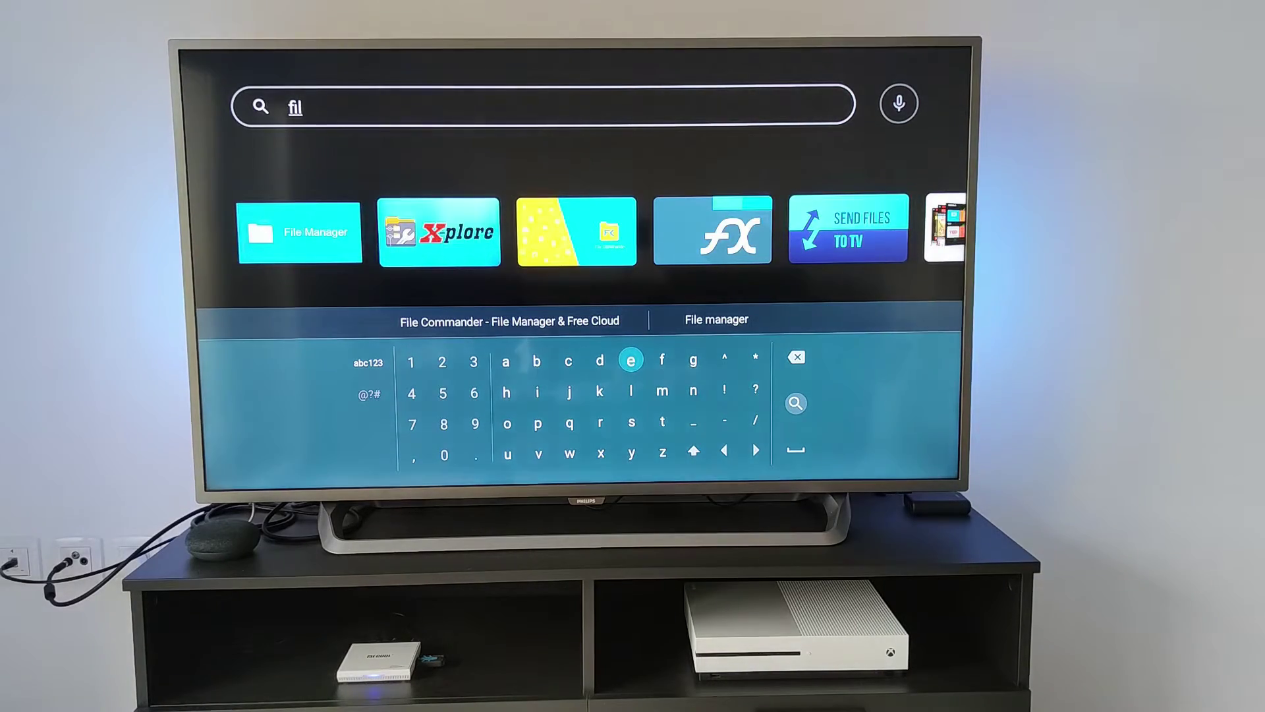
{"action": "key", "text": "Return"}
Go to the FX File Explorer result and open its details page.
{"action": "key", "text": "Up"}
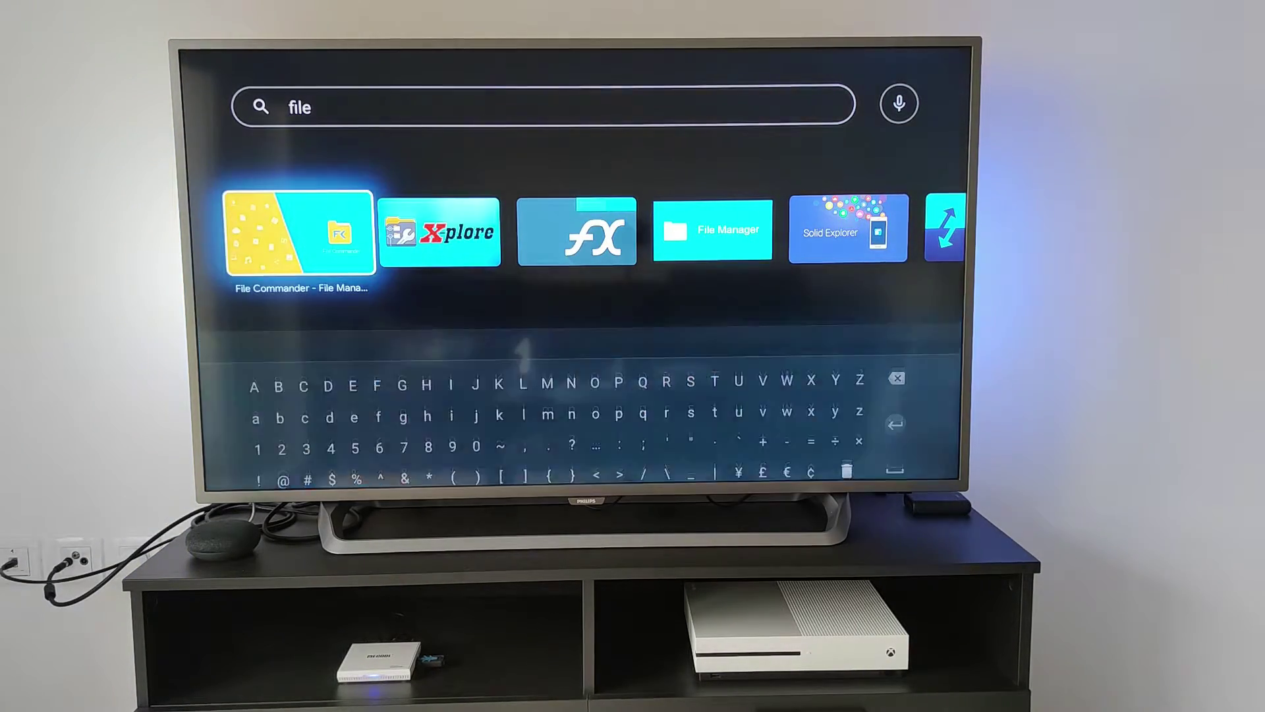
{"action": "key", "text": "Right"}
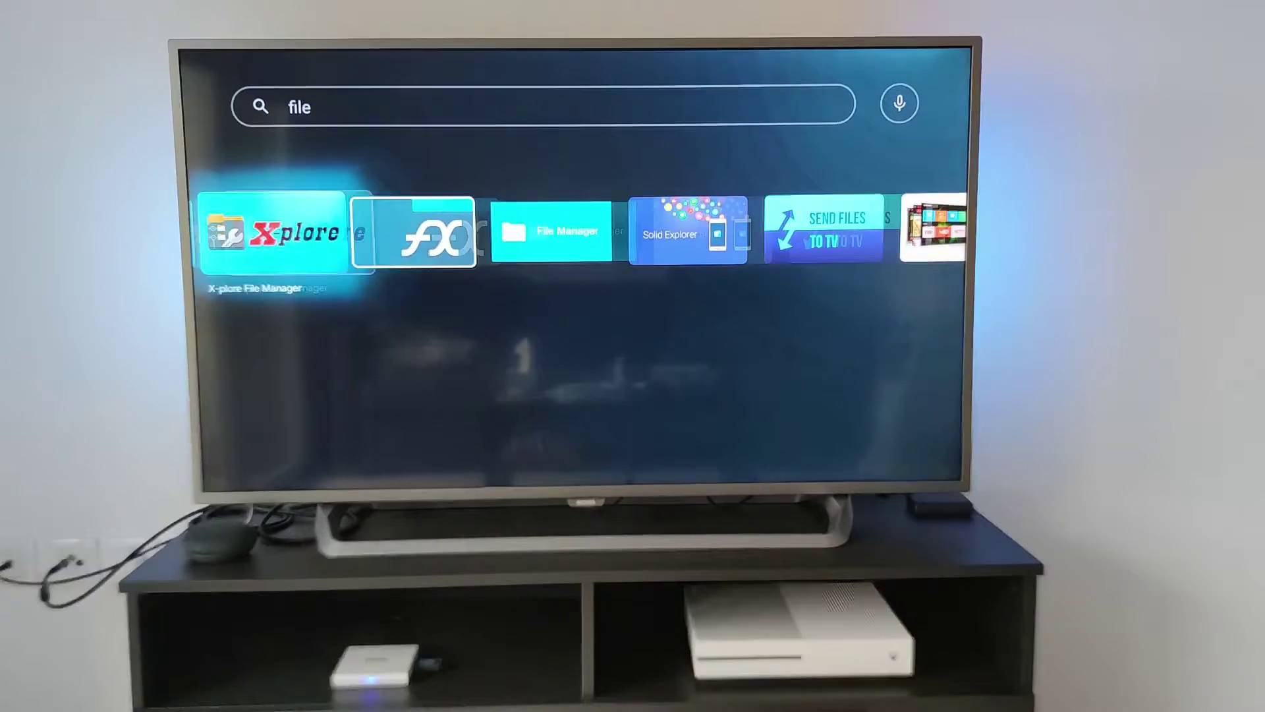
{"action": "key", "text": "Right"}
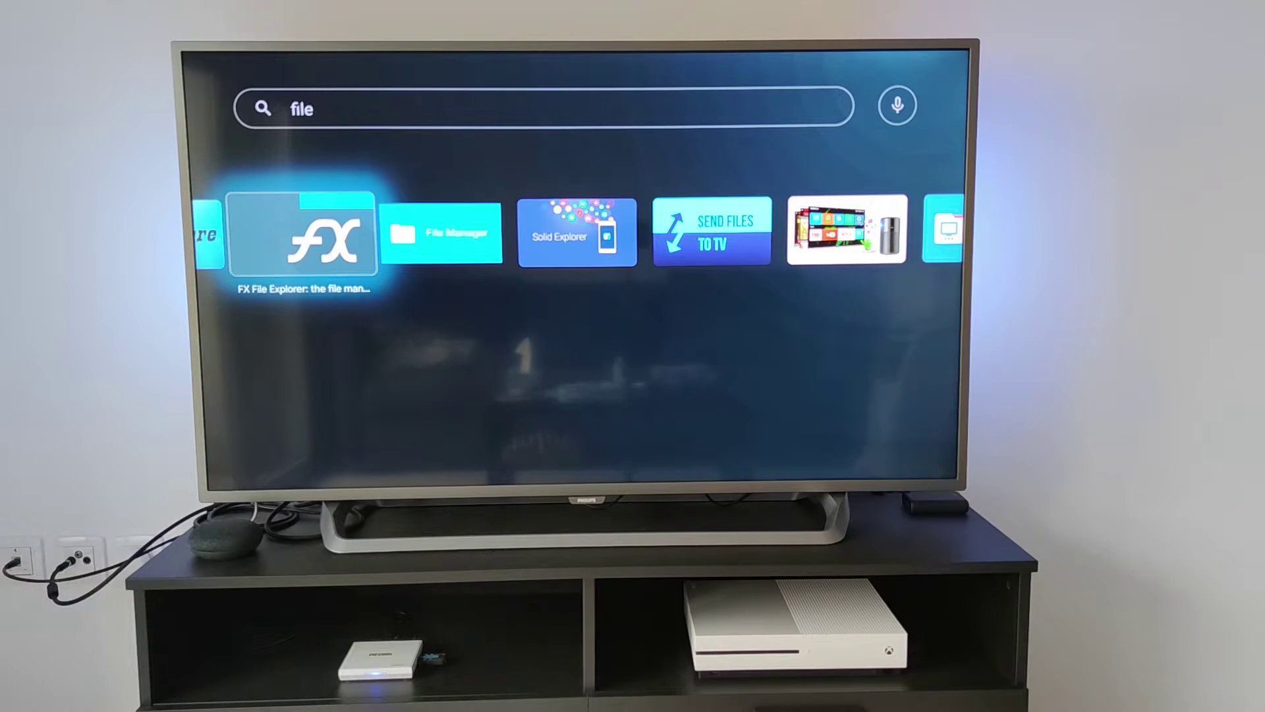
{"action": "key", "text": "Return"}
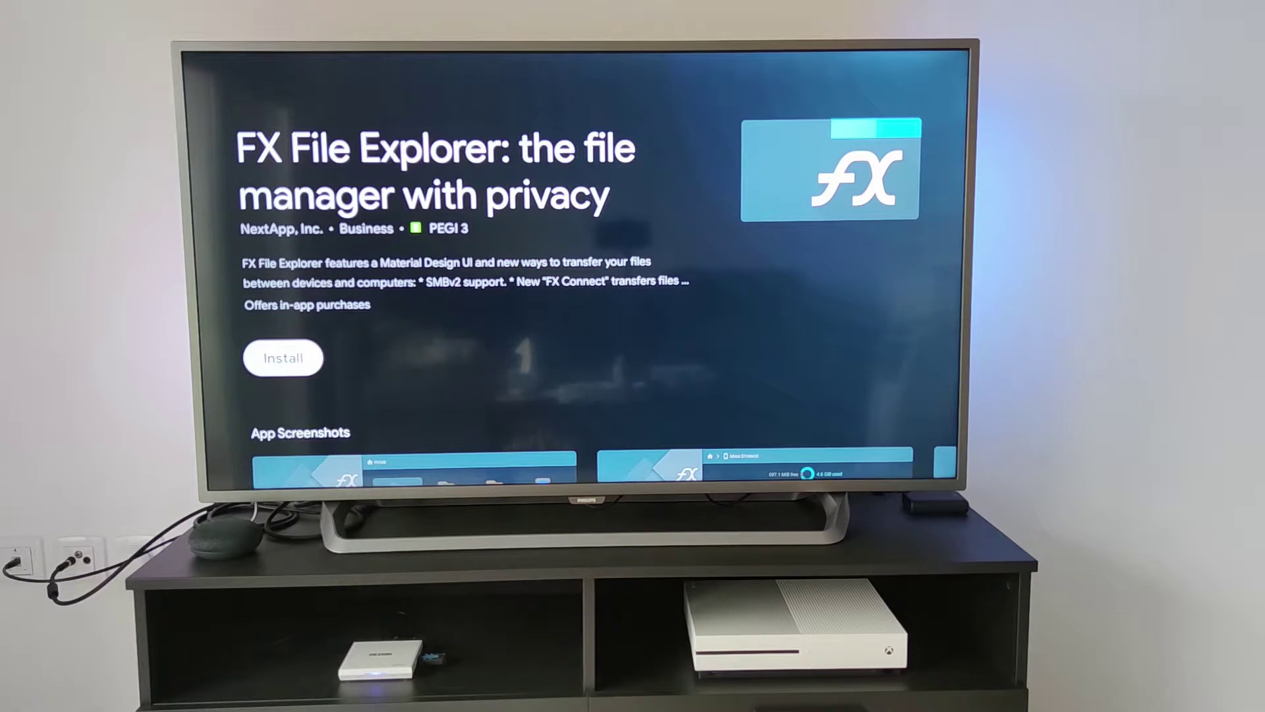
Install and launch FX File Explorer, then ACCEPT its License Agreement.
{"action": "key", "text": "Return"}
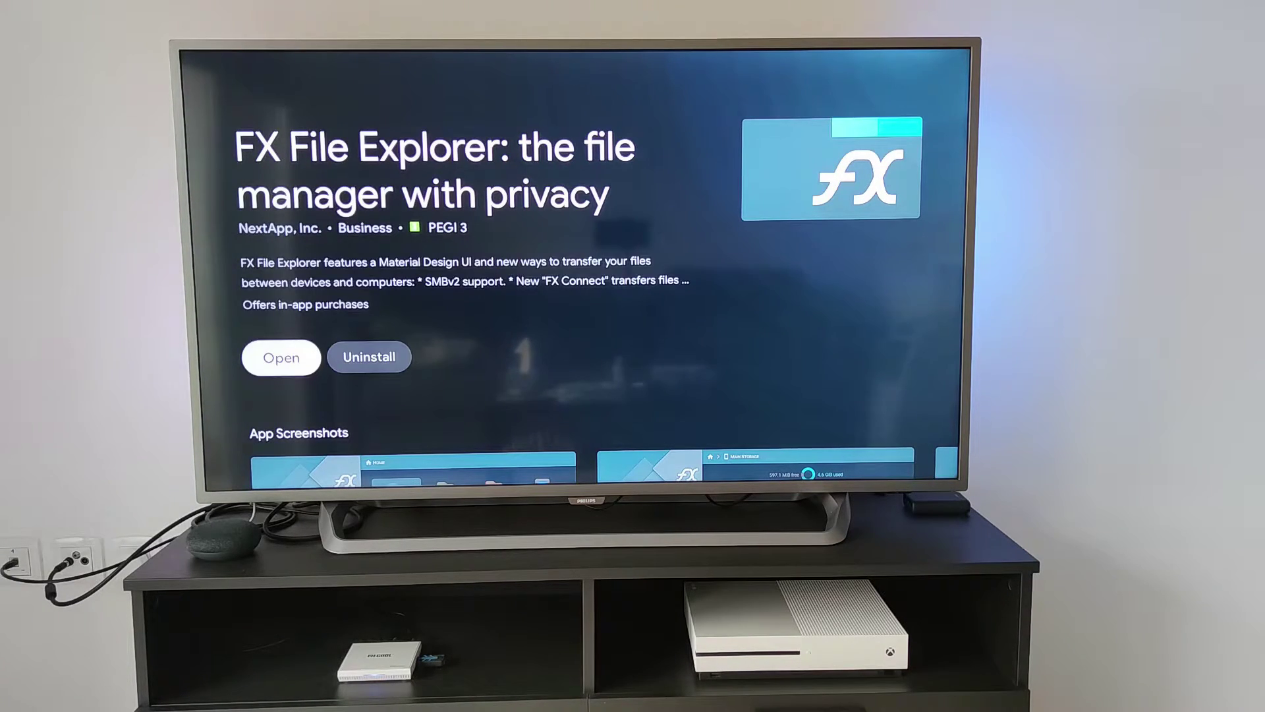
{"action": "key", "text": "Return"}
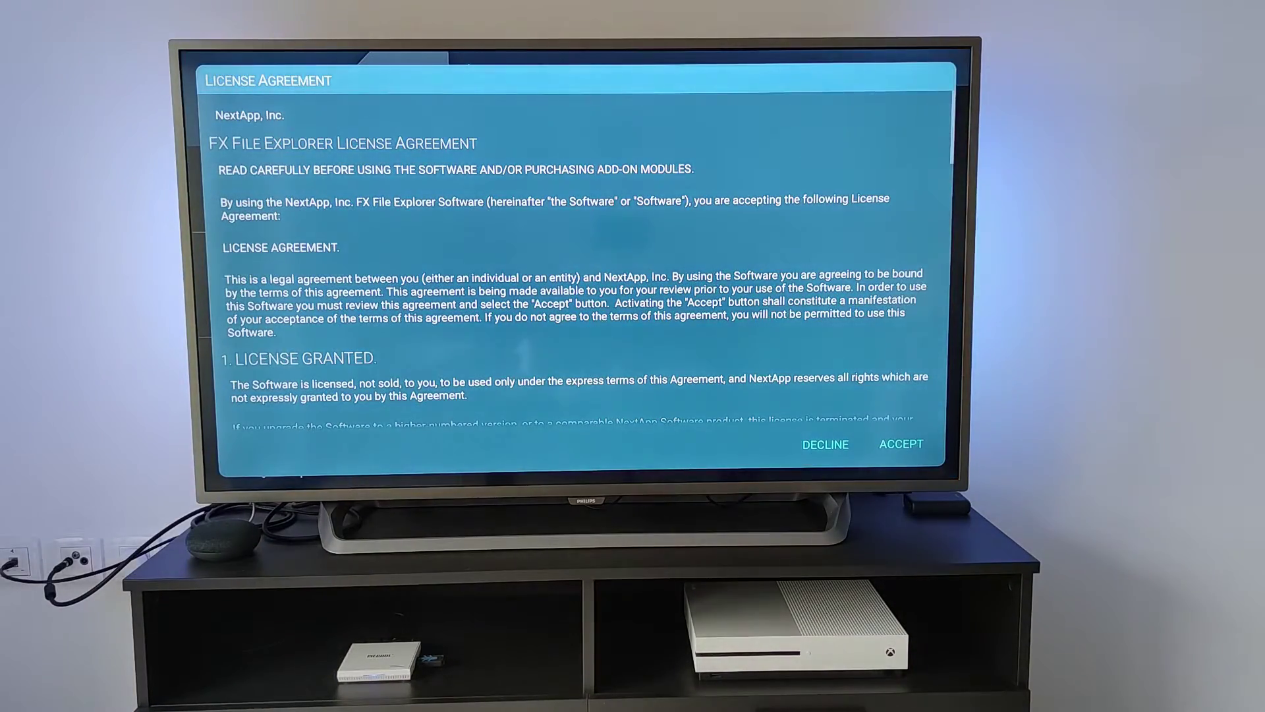
{"action": "key", "text": "Down"}
{"action": "key", "text": "Down"}
{"action": "key", "text": "Down"}
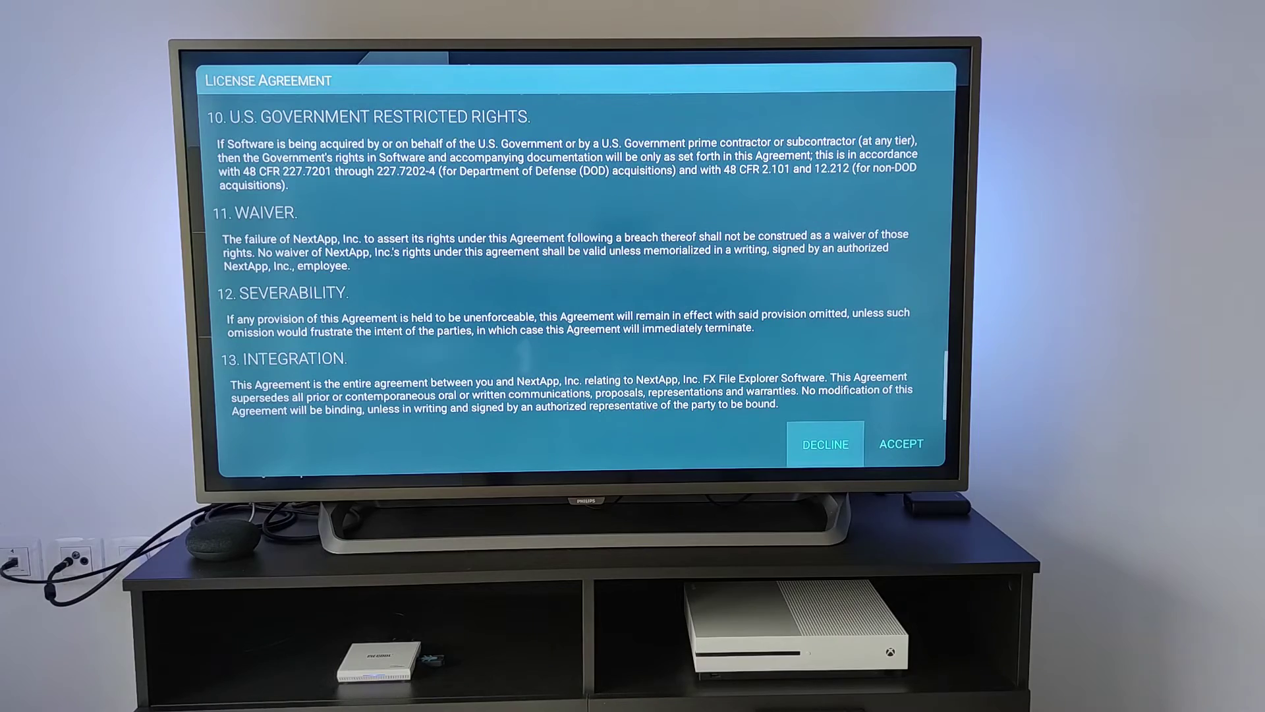
{"action": "key", "text": "Right"}
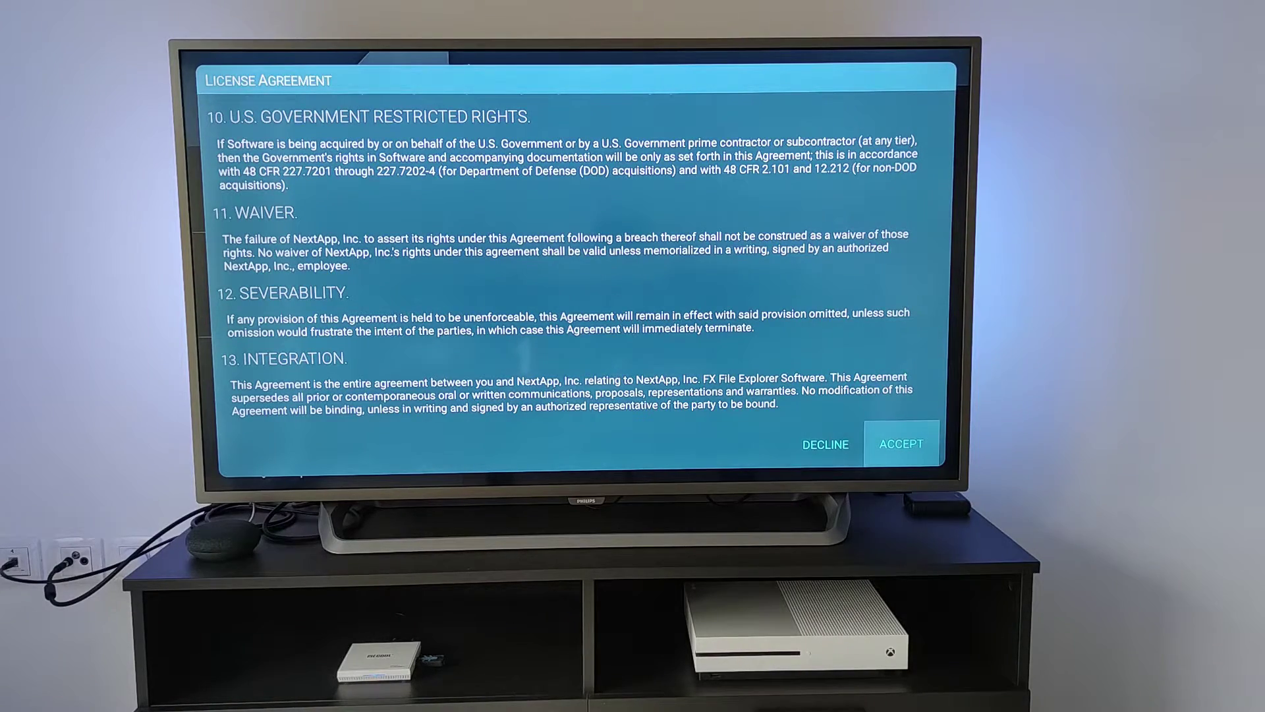
{"action": "key", "text": "Return"}
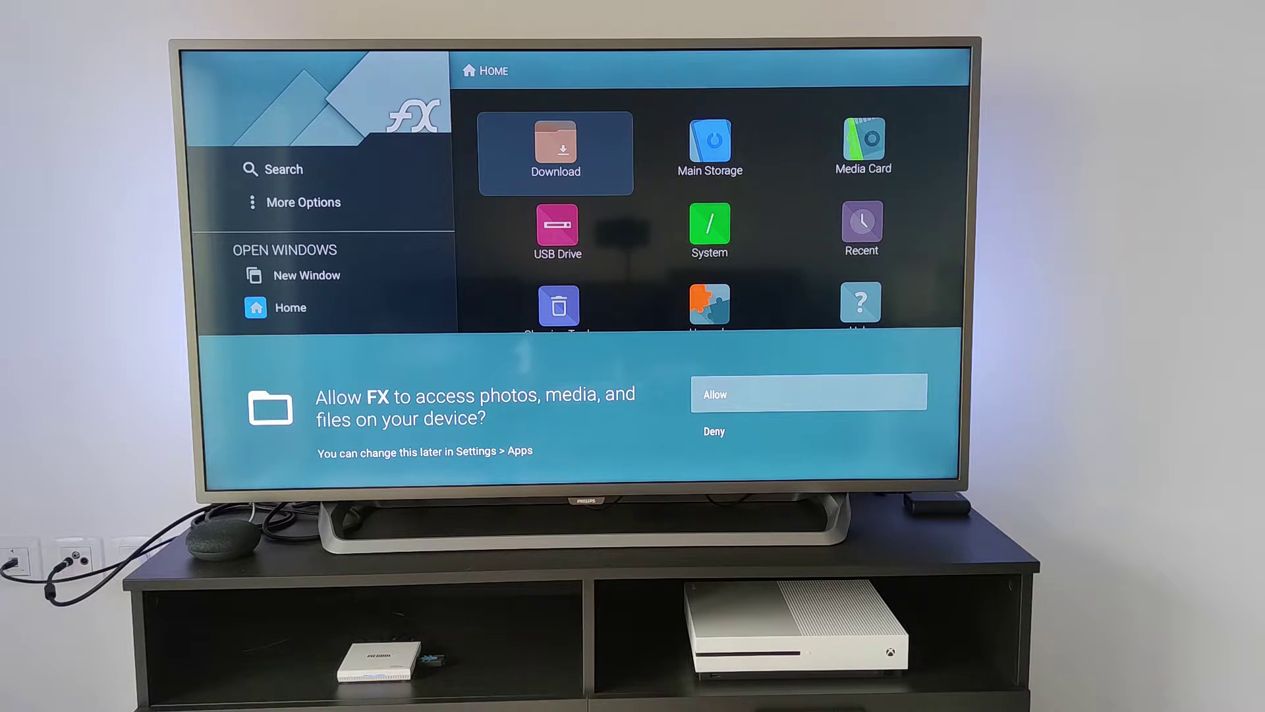
Allow FX file access, open Media Card and select AptoideTV-5.1.2.apk for installation.
{"action": "key", "text": "Return"}
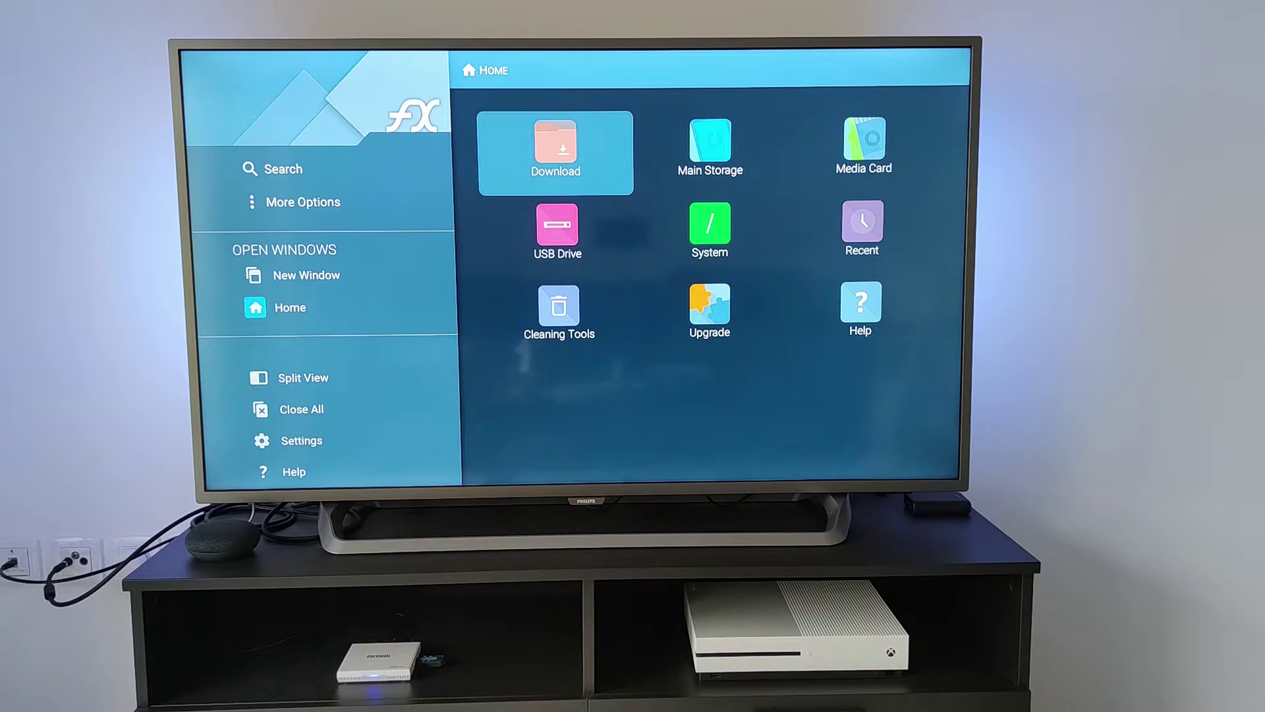
{"action": "key", "text": "Right"}
{"action": "key", "text": "Right"}
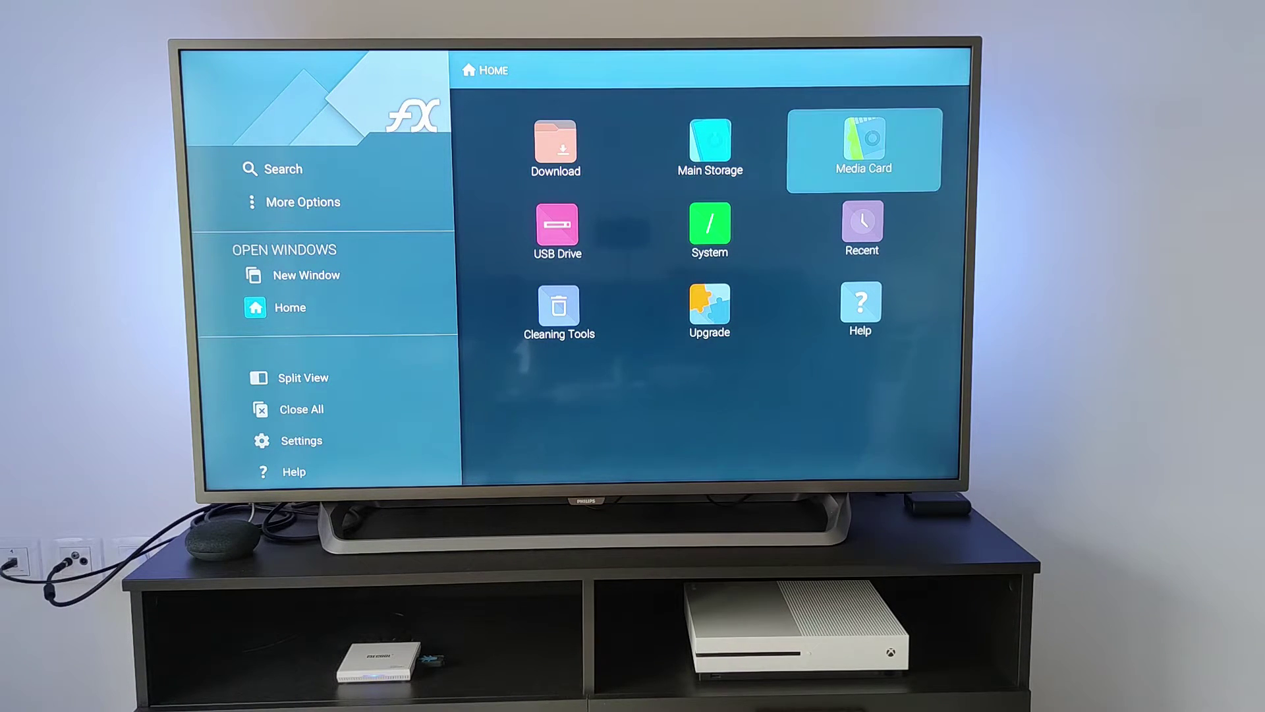
{"action": "key", "text": "Return"}
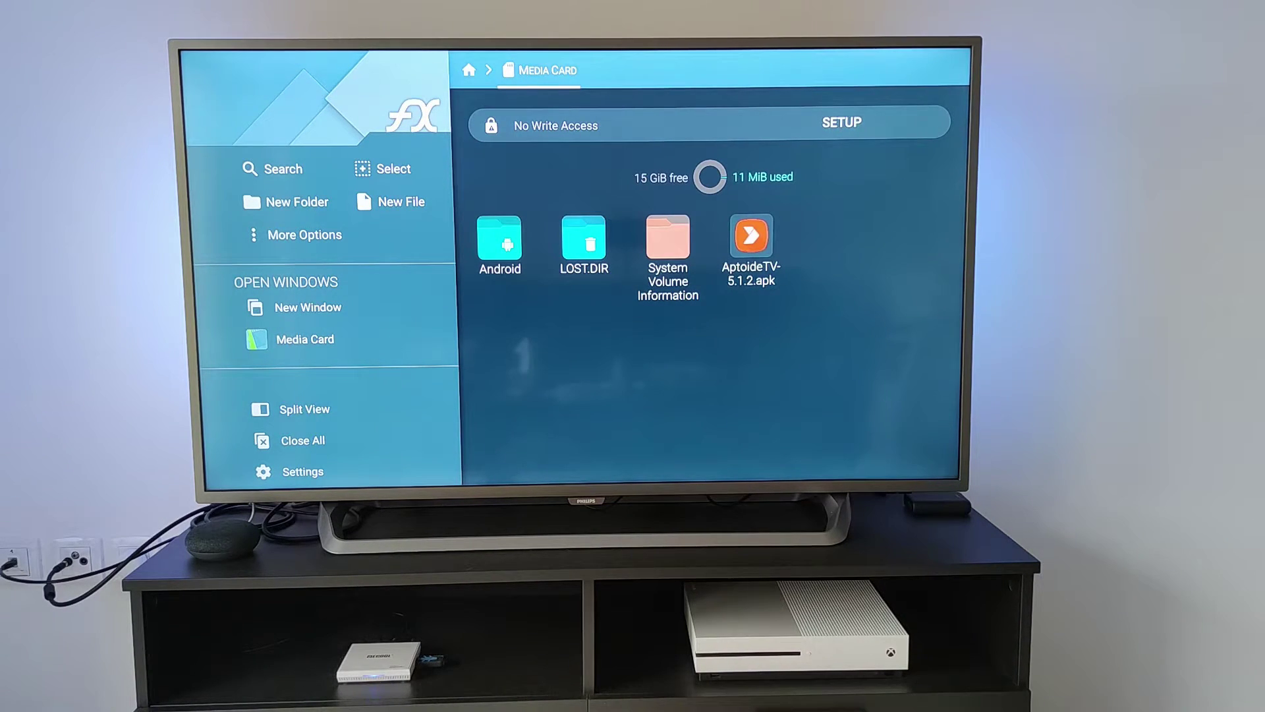
{"action": "key", "text": "Down"}
{"action": "key", "text": "Down"}
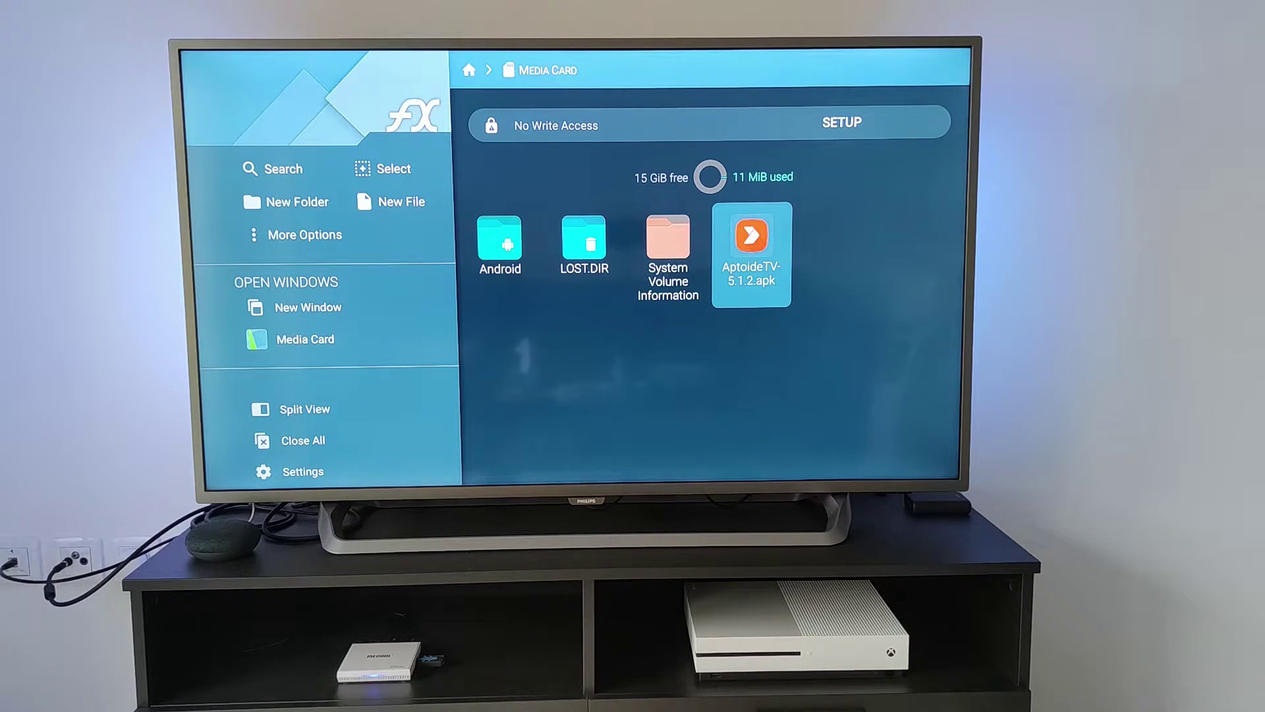
{"action": "key", "text": "Return"}
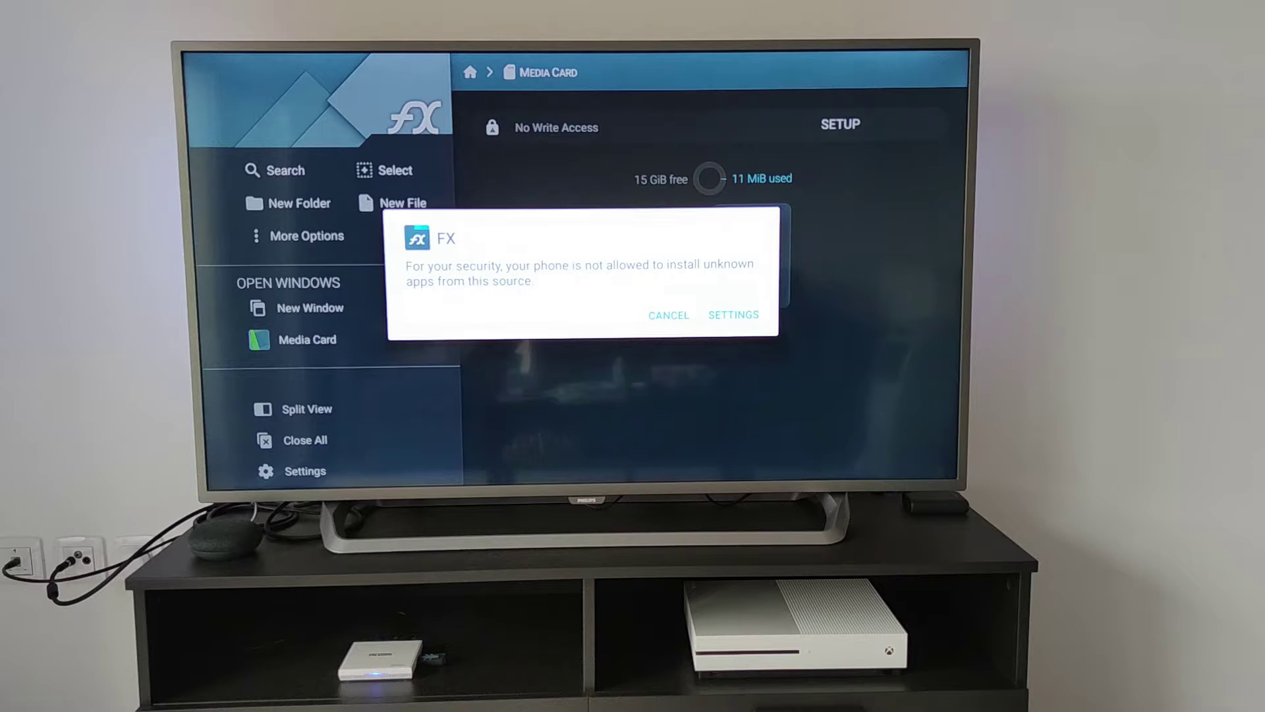
Turn on Install unknown apps for FX, then return to FX File Explorer.
{"action": "key", "text": "Return"}
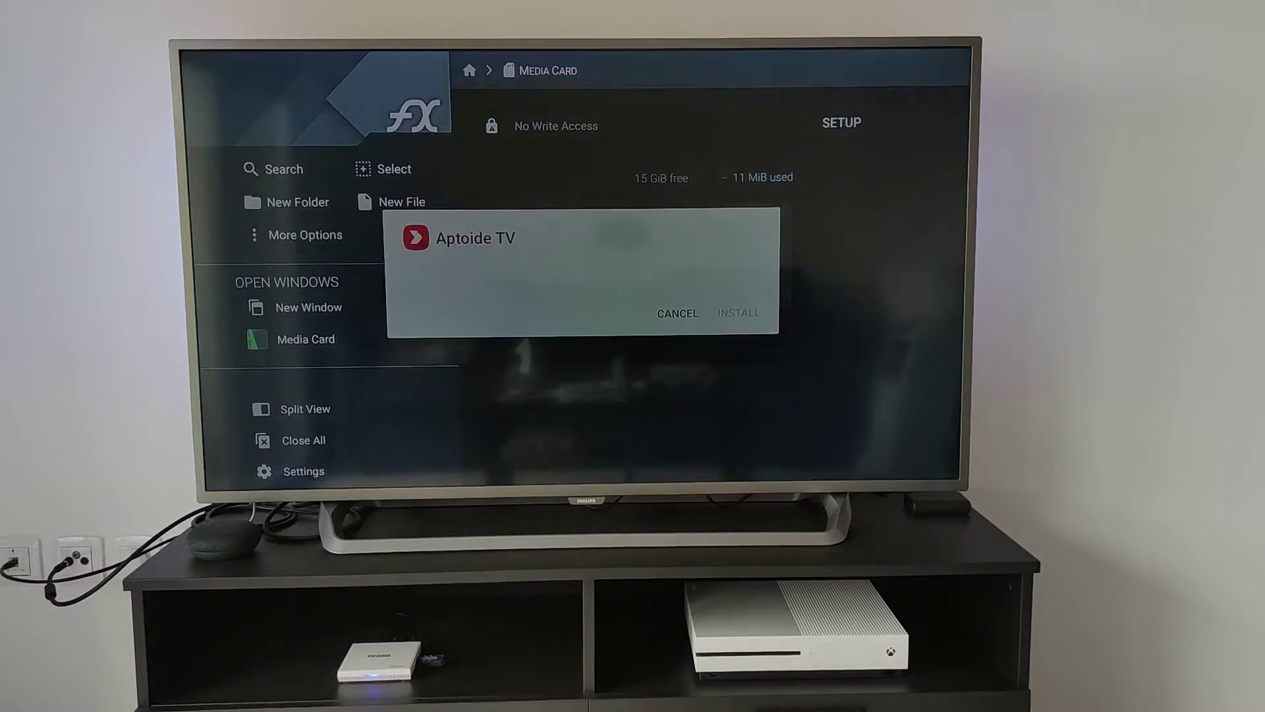
{"action": "key", "text": "Down"}
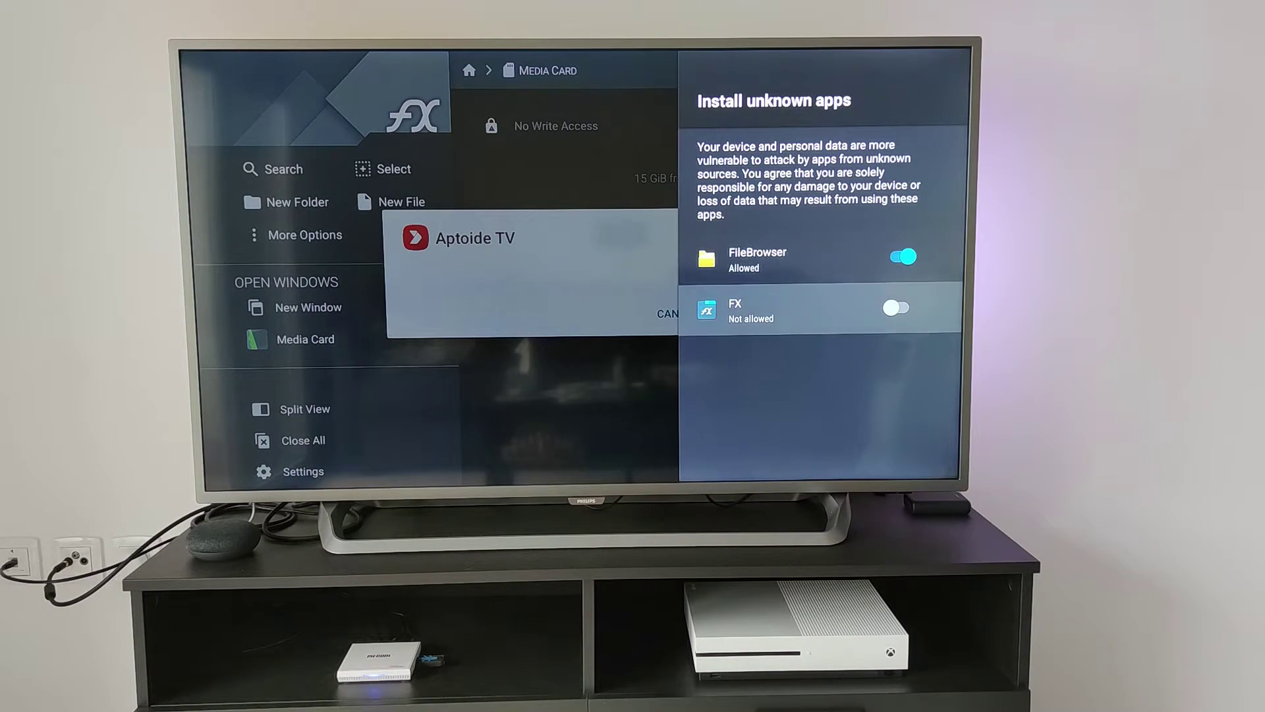
{"action": "key", "text": "Return"}
{"action": "key", "text": "Escape"}
{"action": "key", "text": "Escape"}
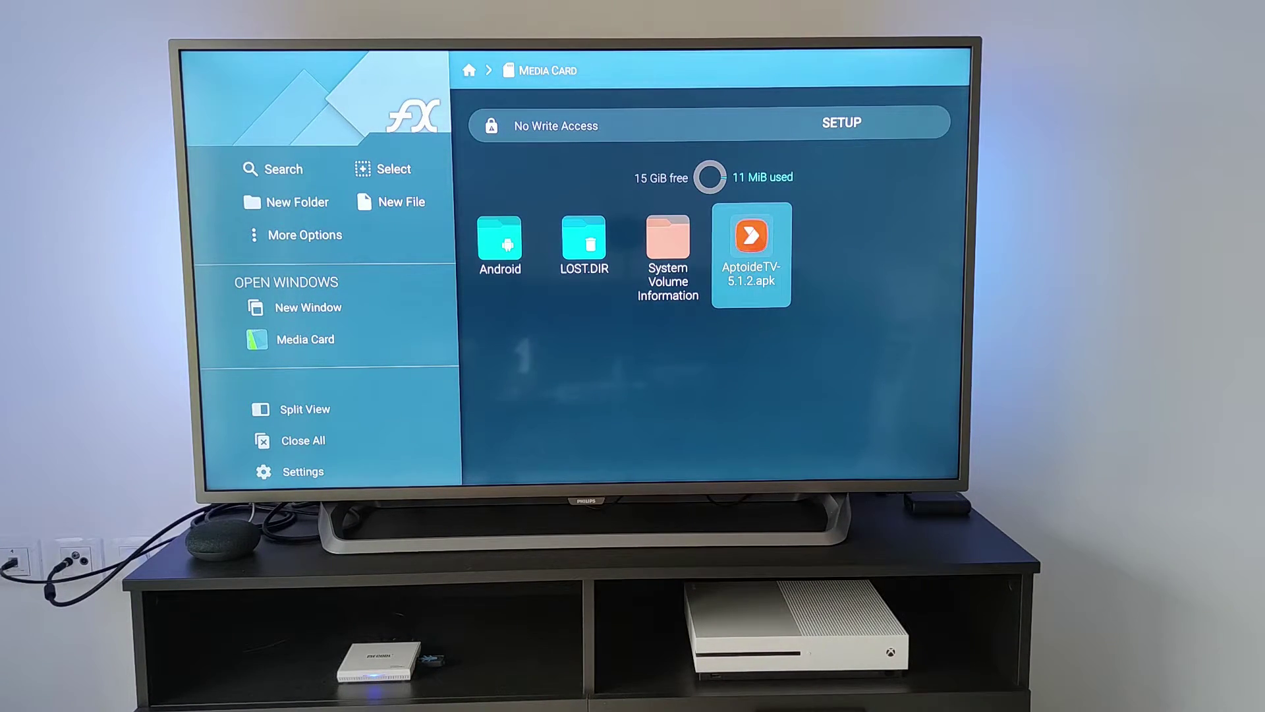
Reopen AptoideTV-5.1.2.apk, confirm INSTALL, and OPEN Aptoide TV once installed.
{"action": "key", "text": "Return"}
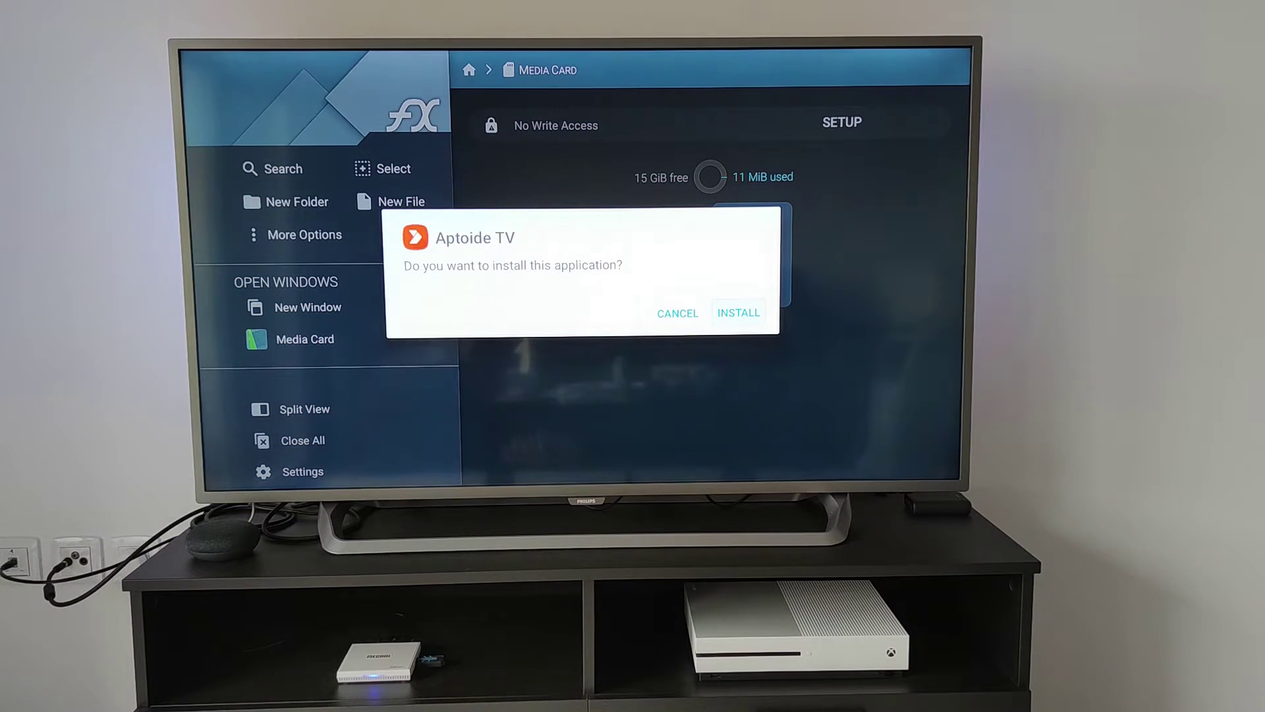
{"action": "key", "text": "Right"}
{"action": "key", "text": "Return"}
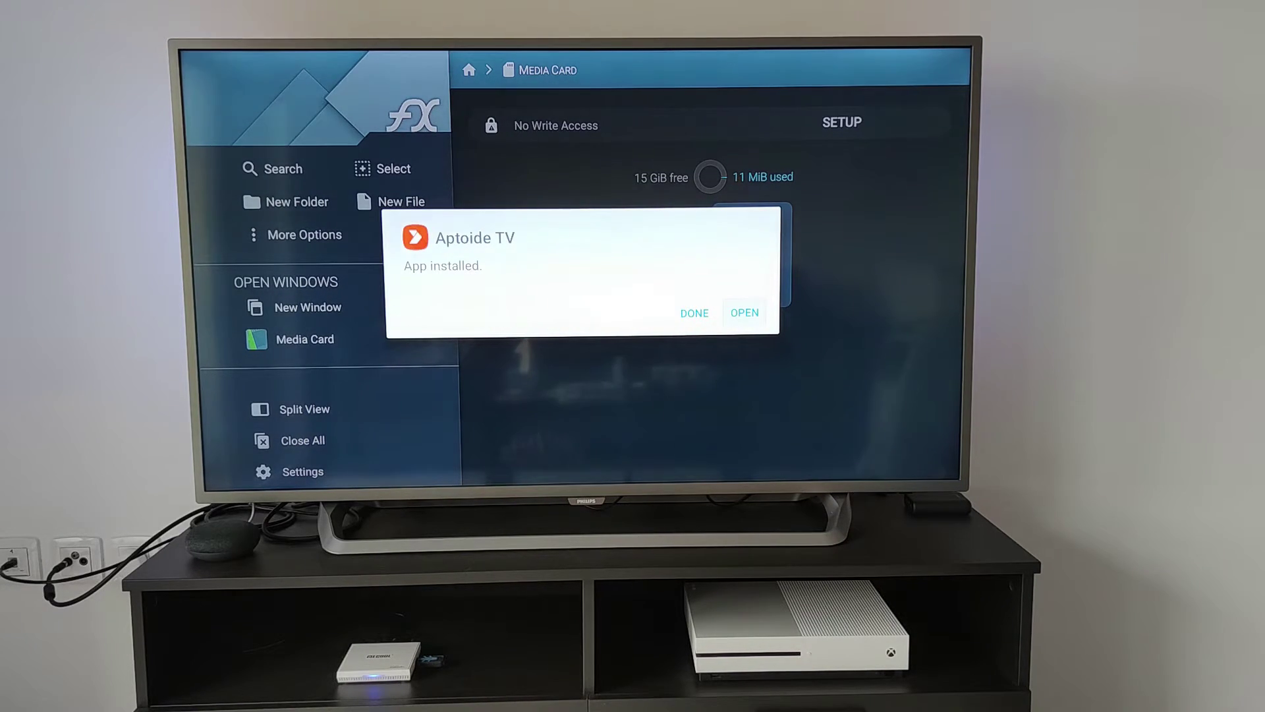
{"action": "key", "text": "Return"}
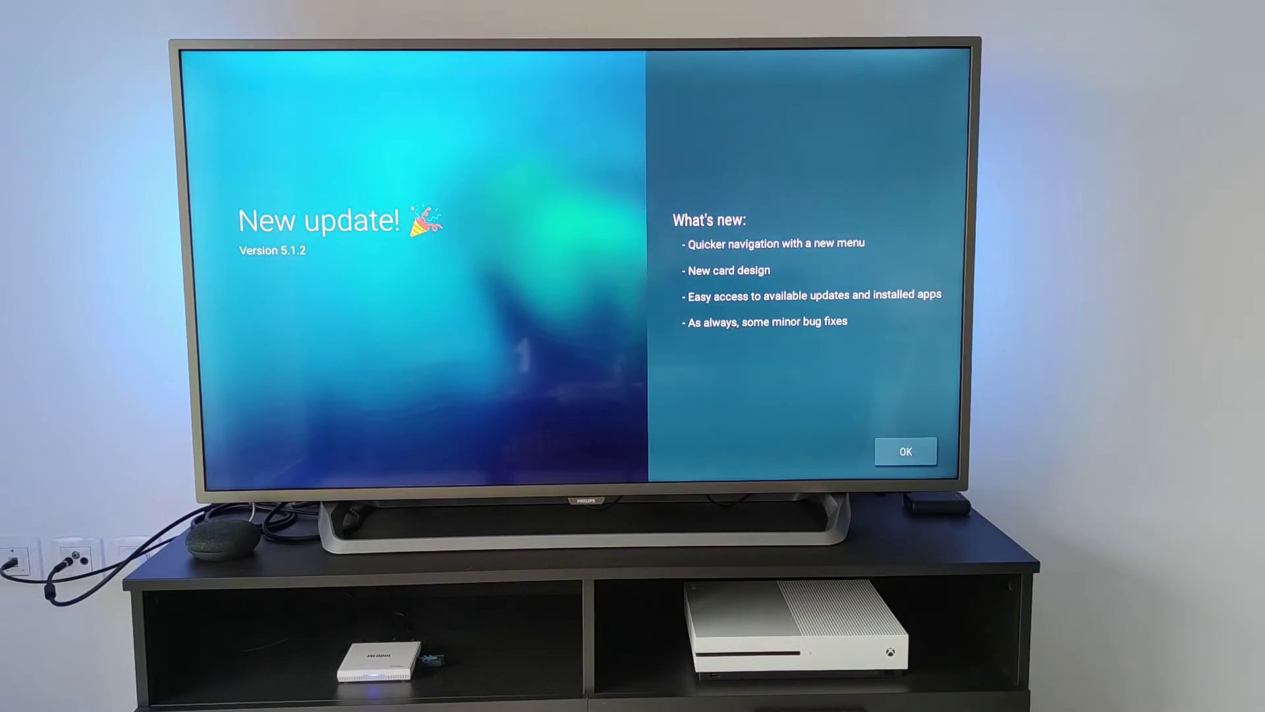
Dismiss Aptoide TV's update notes and allow it to access files.
{"action": "key", "text": "Return"}
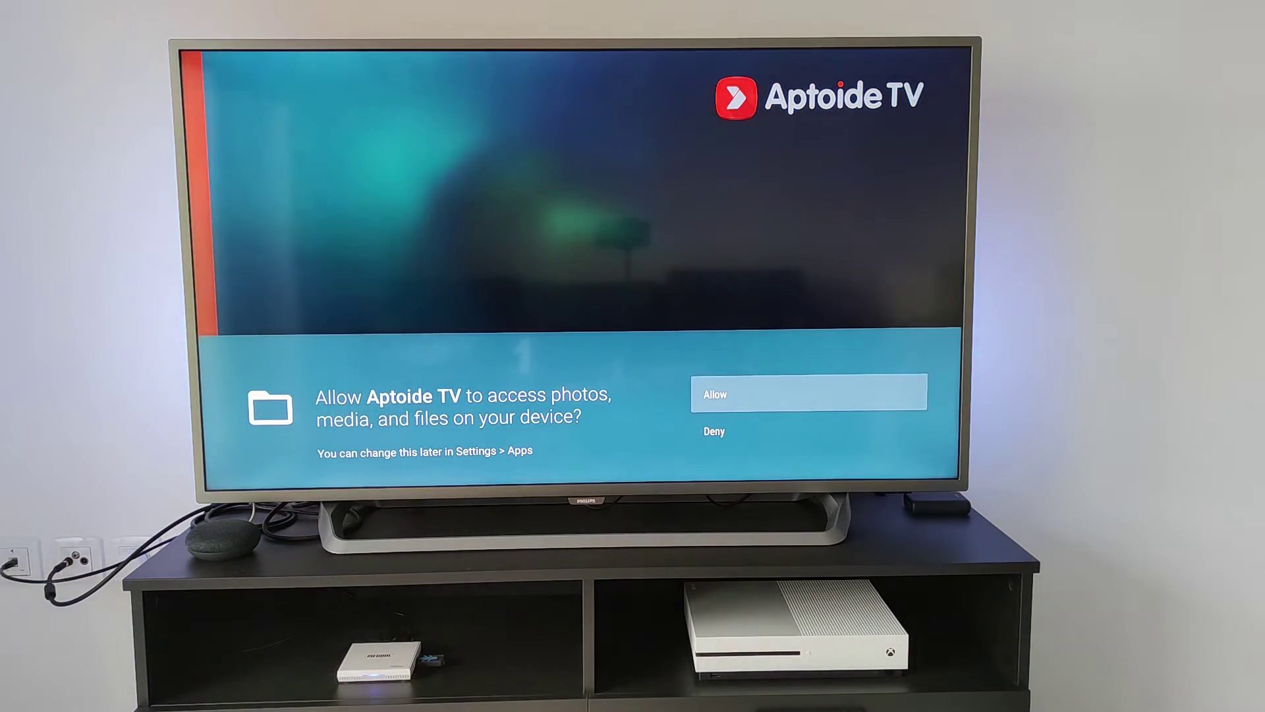
{"action": "key", "text": "Return"}
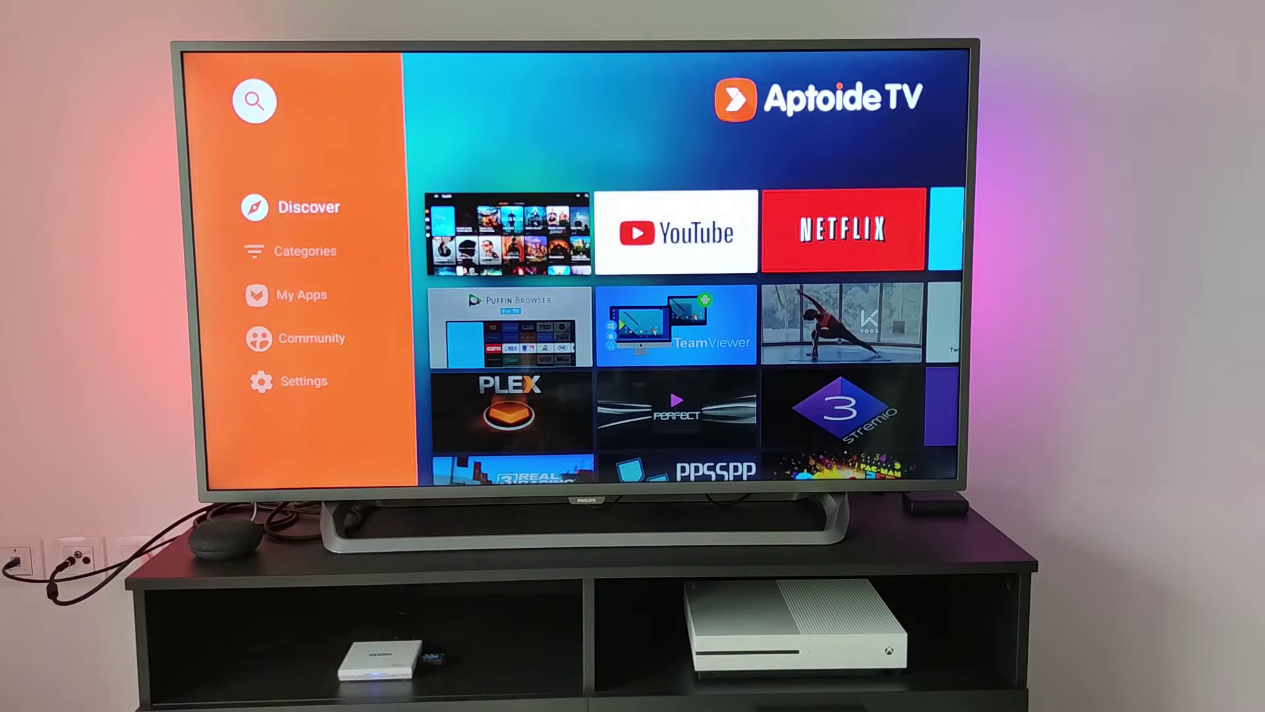
{"action": "key", "text": "Right"}
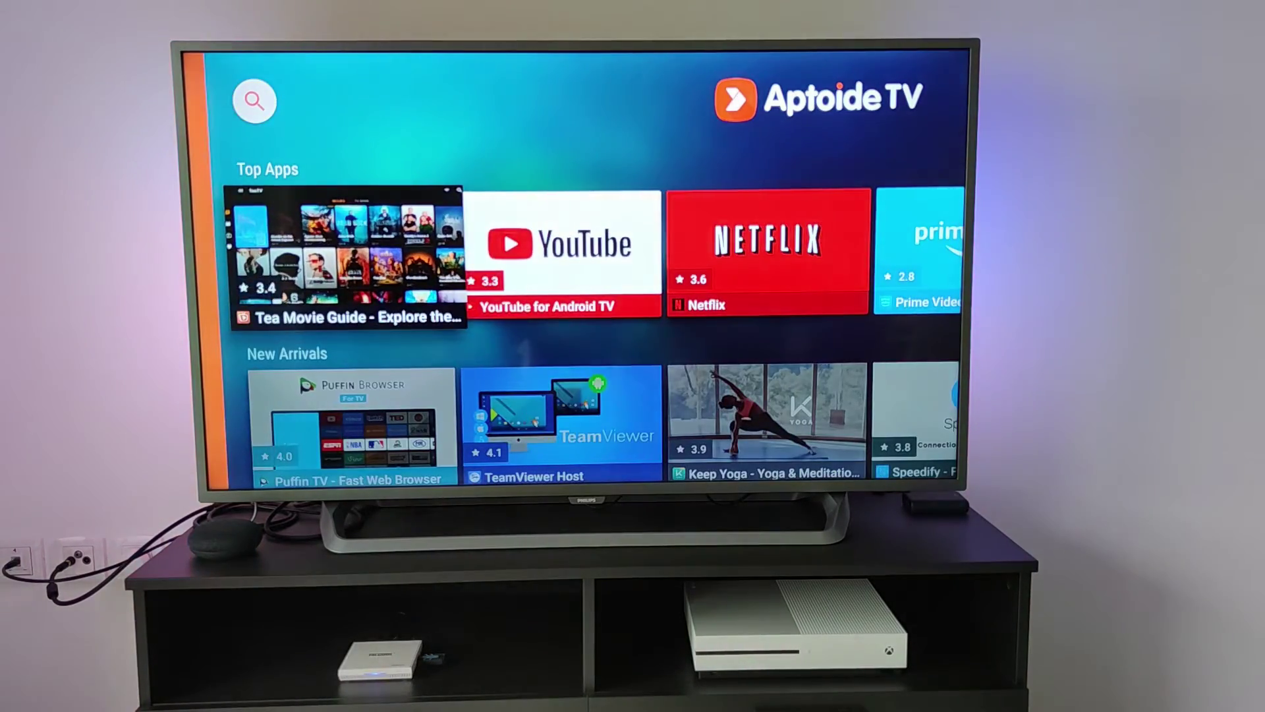
Scroll Top Apps past Disney+ and Netflix to Smart YouTube TV, then move down a row.
{"action": "key", "text": "Right"}
{"action": "key", "text": "Right"}
{"action": "key", "text": "Right"}
{"action": "key", "text": "Right"}
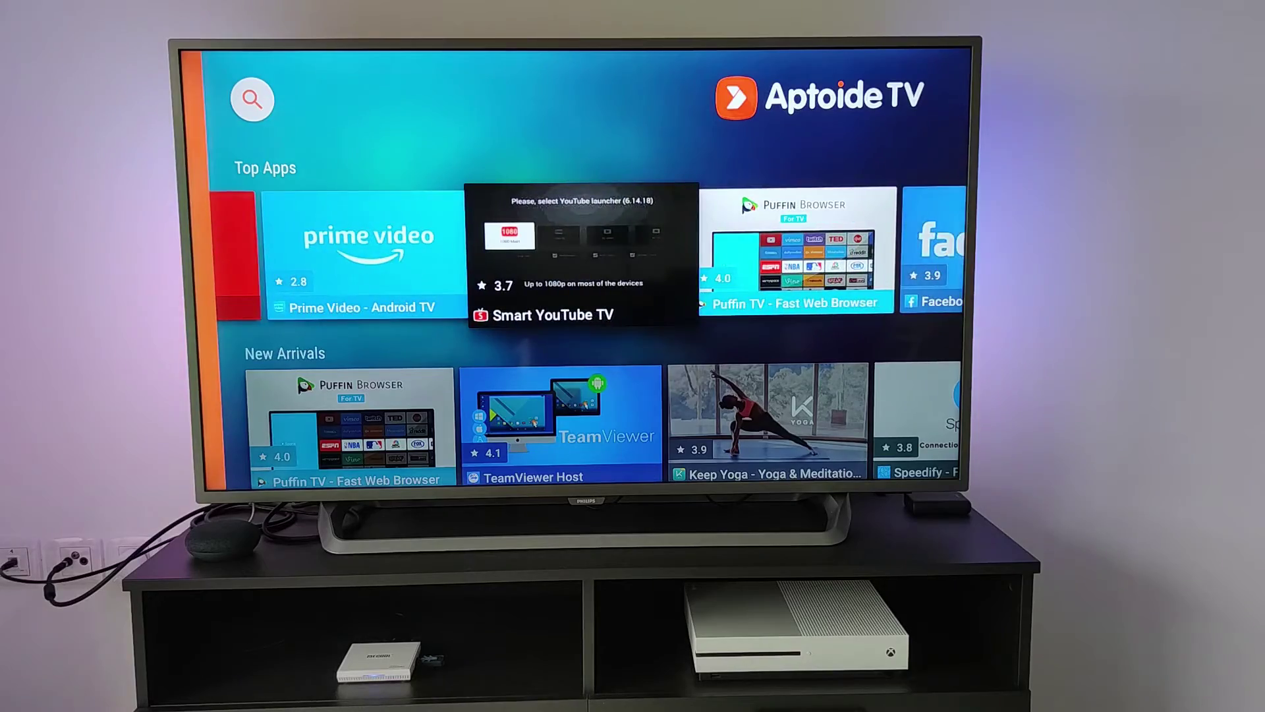
{"action": "key", "text": "Right"}
{"action": "key", "text": "Right"}
{"action": "key", "text": "Right"}
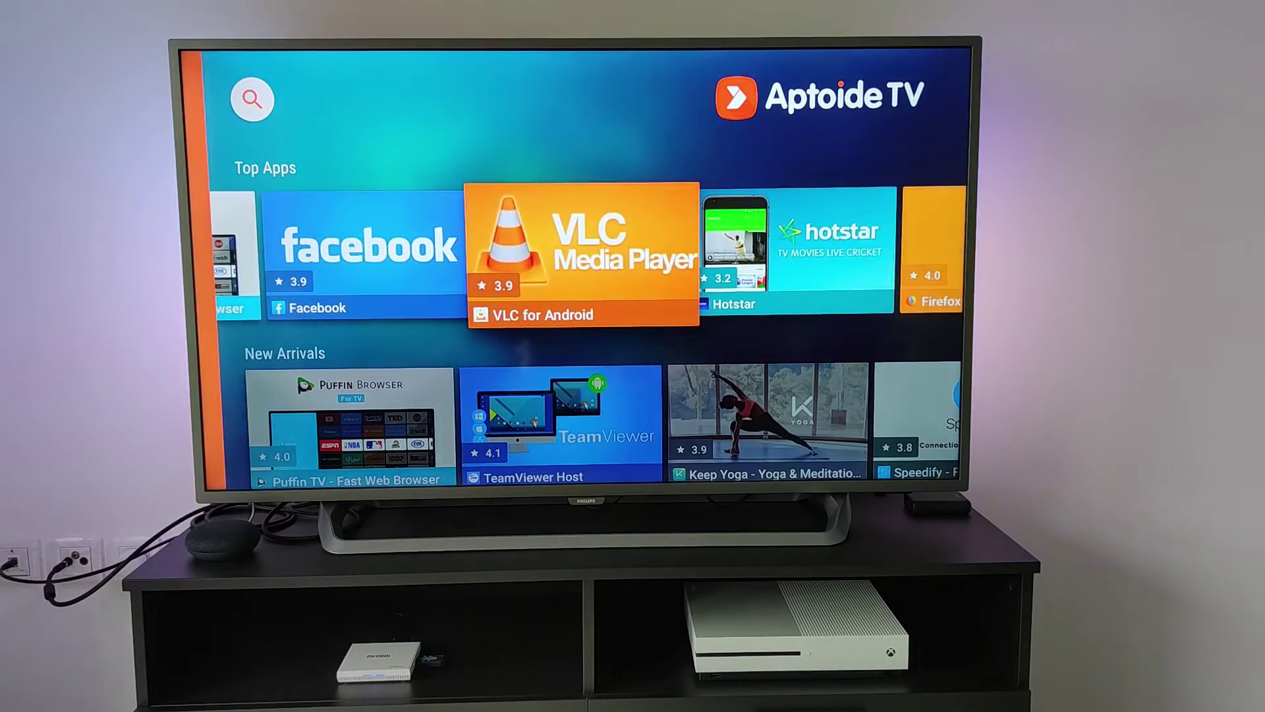
{"action": "key", "text": "Right"}
{"action": "key", "text": "Right"}
{"action": "key", "text": "Right"}
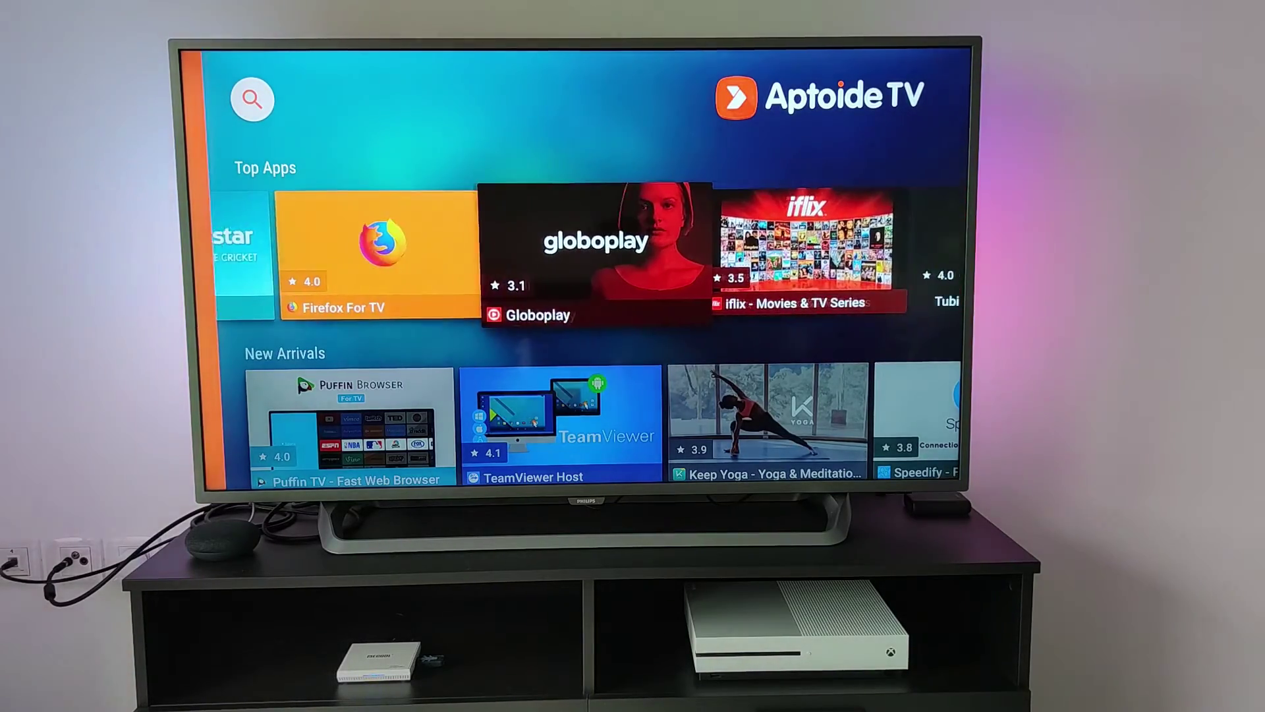
{"action": "key", "text": "Right"}
{"action": "key", "text": "Right"}
{"action": "key", "text": "Right"}
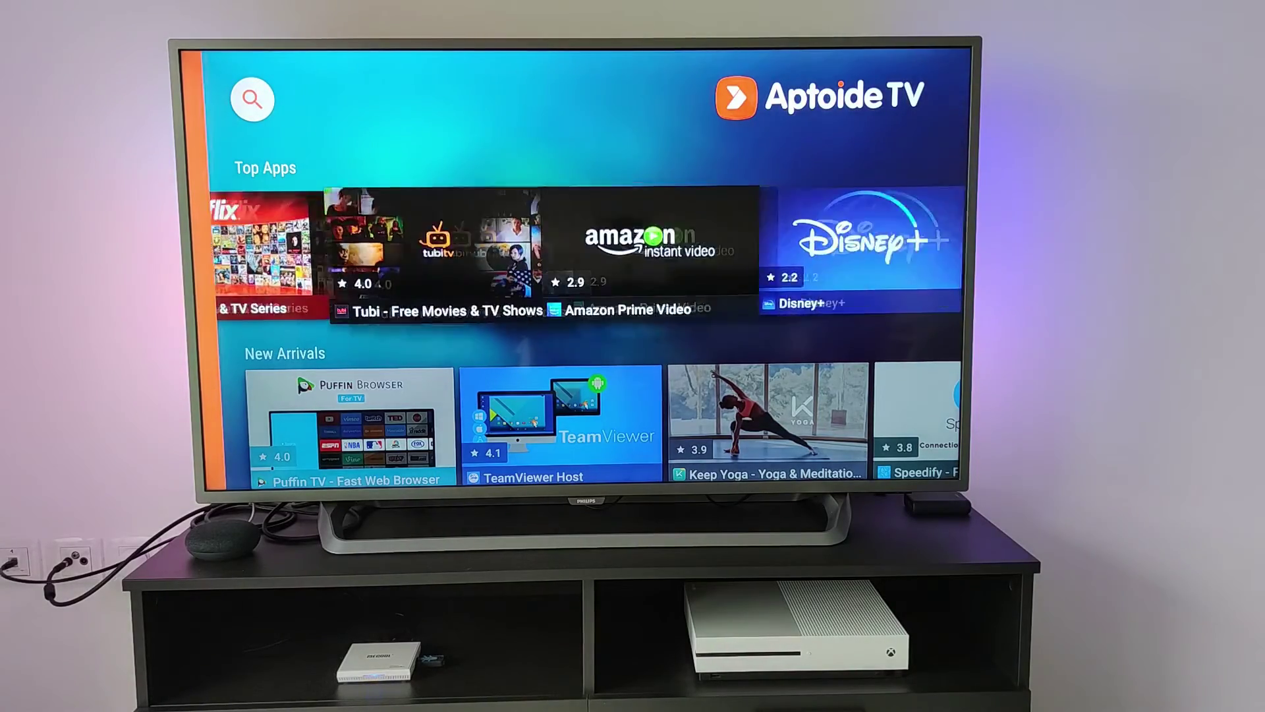
{"action": "key", "text": "Right"}
{"action": "key", "text": "Right"}
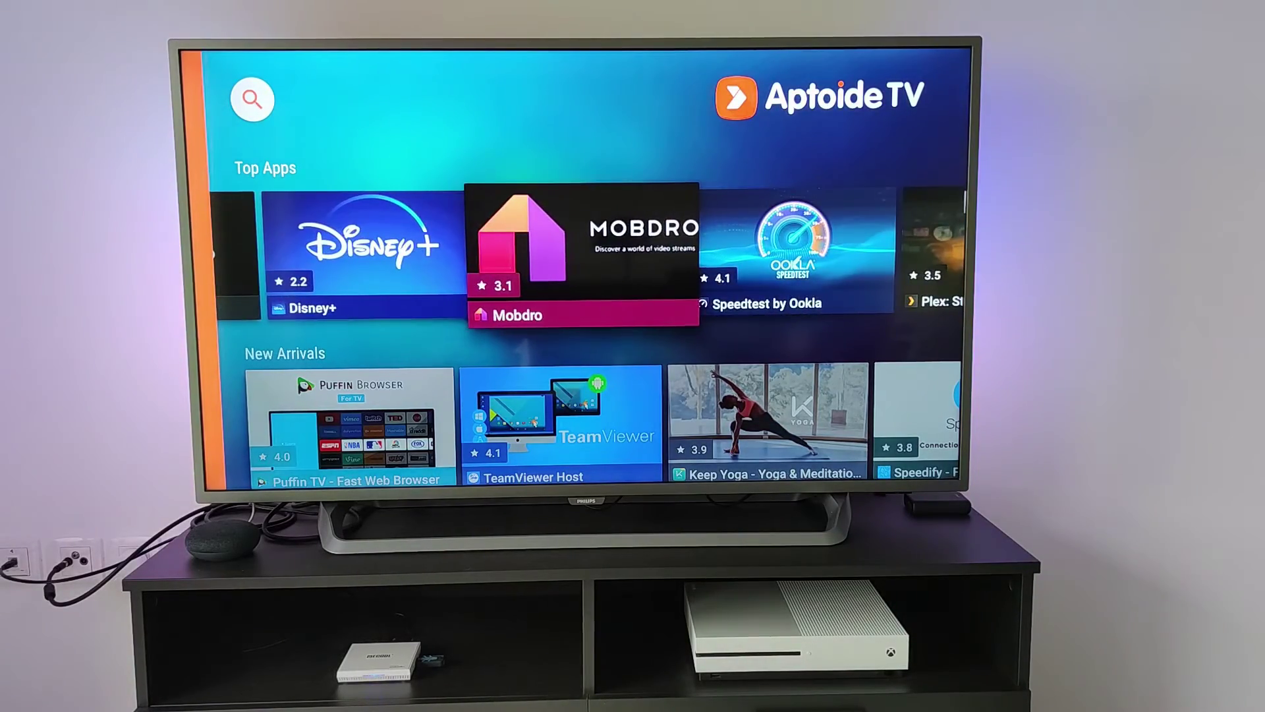
{"action": "key", "text": "Right"}
{"action": "key", "text": "Right"}
{"action": "key", "text": "Right"}
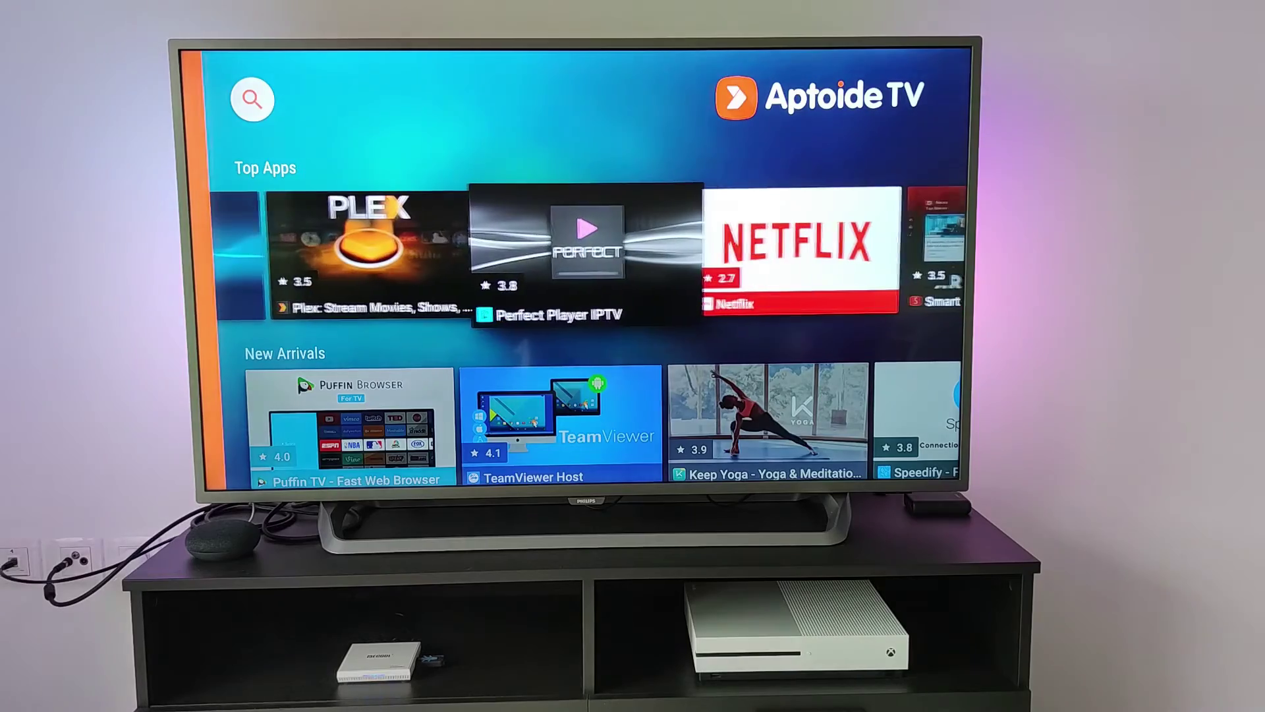
{"action": "key", "text": "Right"}
{"action": "key", "text": "Right"}
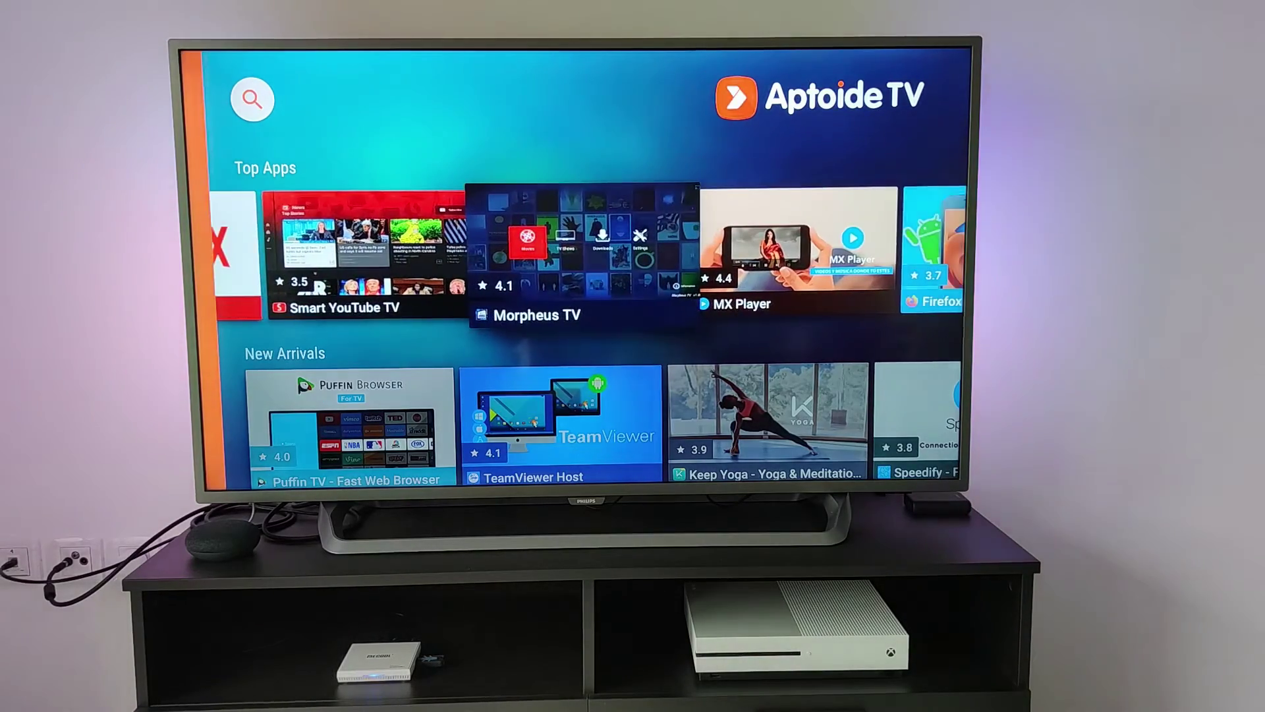
{"action": "key", "text": "Right"}
{"action": "key", "text": "Right"}
{"action": "key", "text": "Right"}
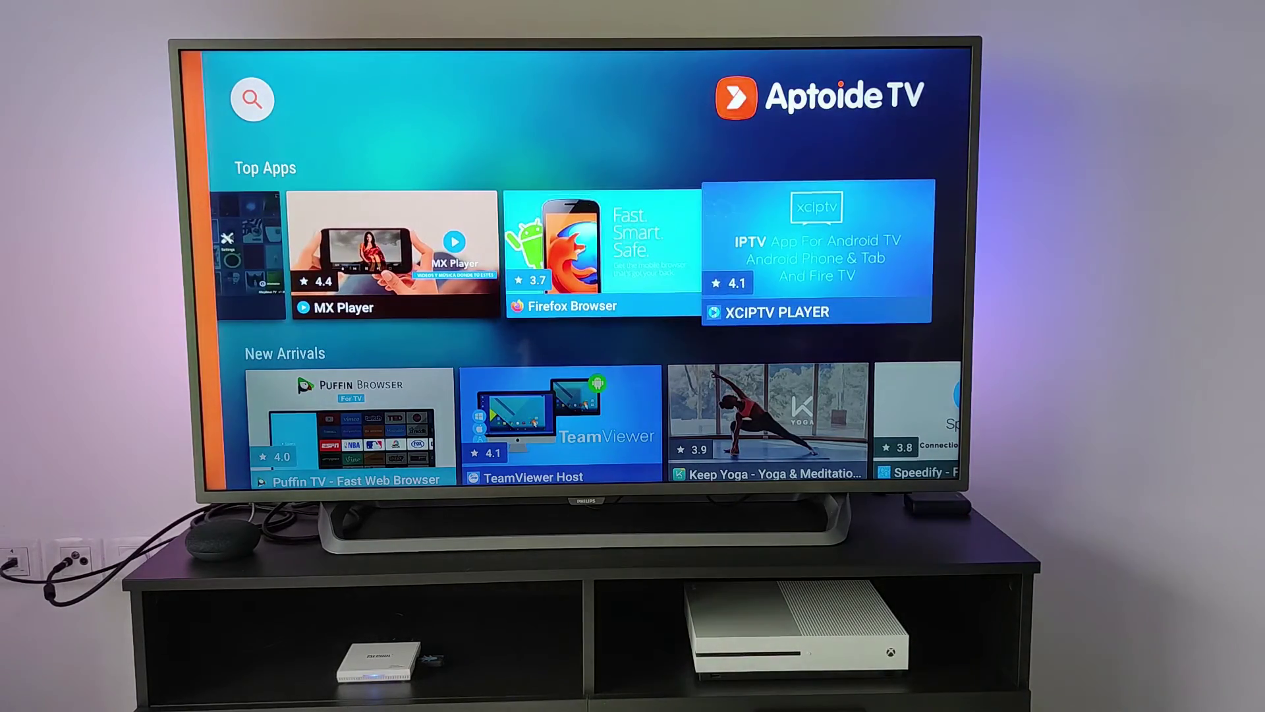
{"action": "key", "text": "Down"}
Drop to Streaming Apps, toggle the sidebar, then move back along Top Apps to Firefox For TV.
{"action": "key", "text": "Down"}
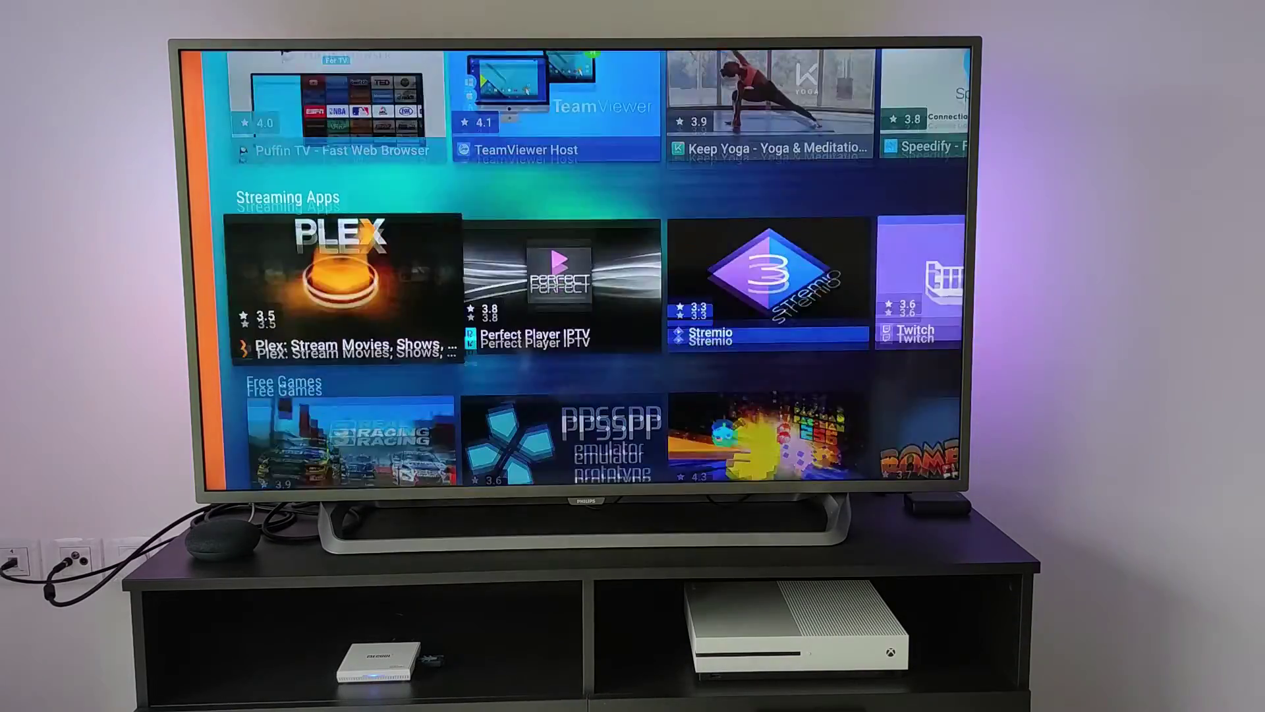
{"action": "key", "text": "Down"}
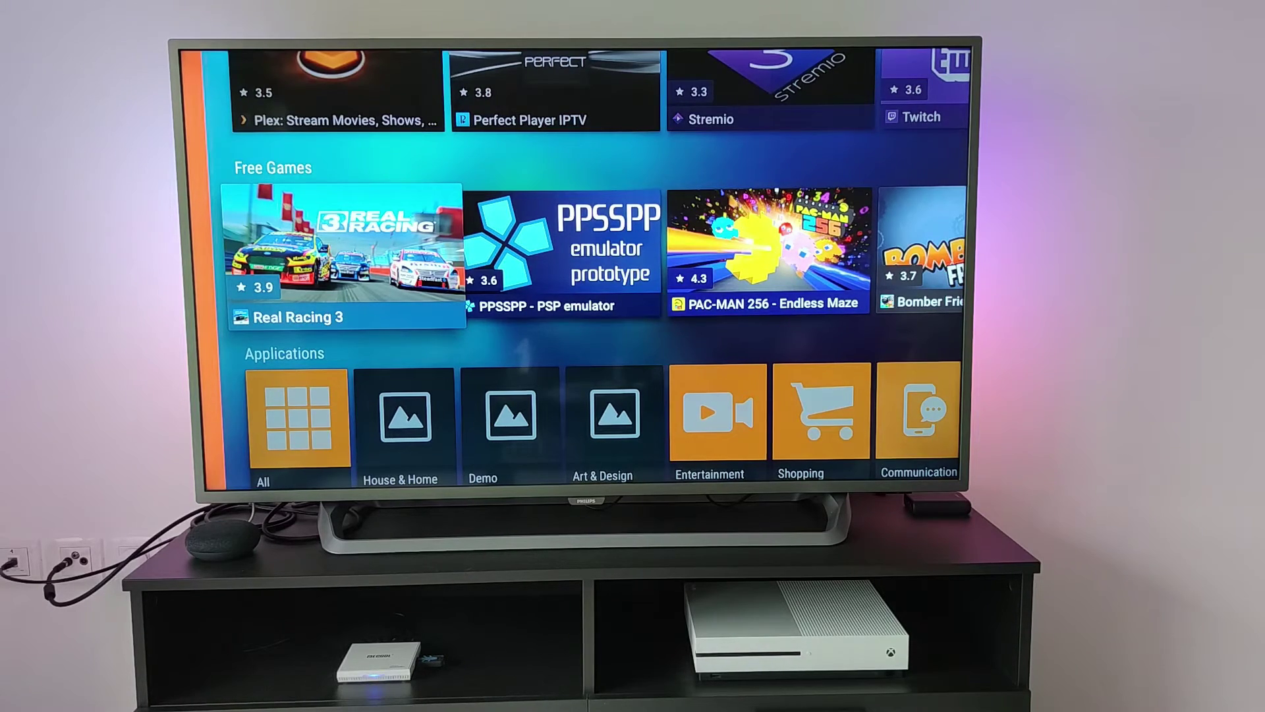
{"action": "key", "text": "Left"}
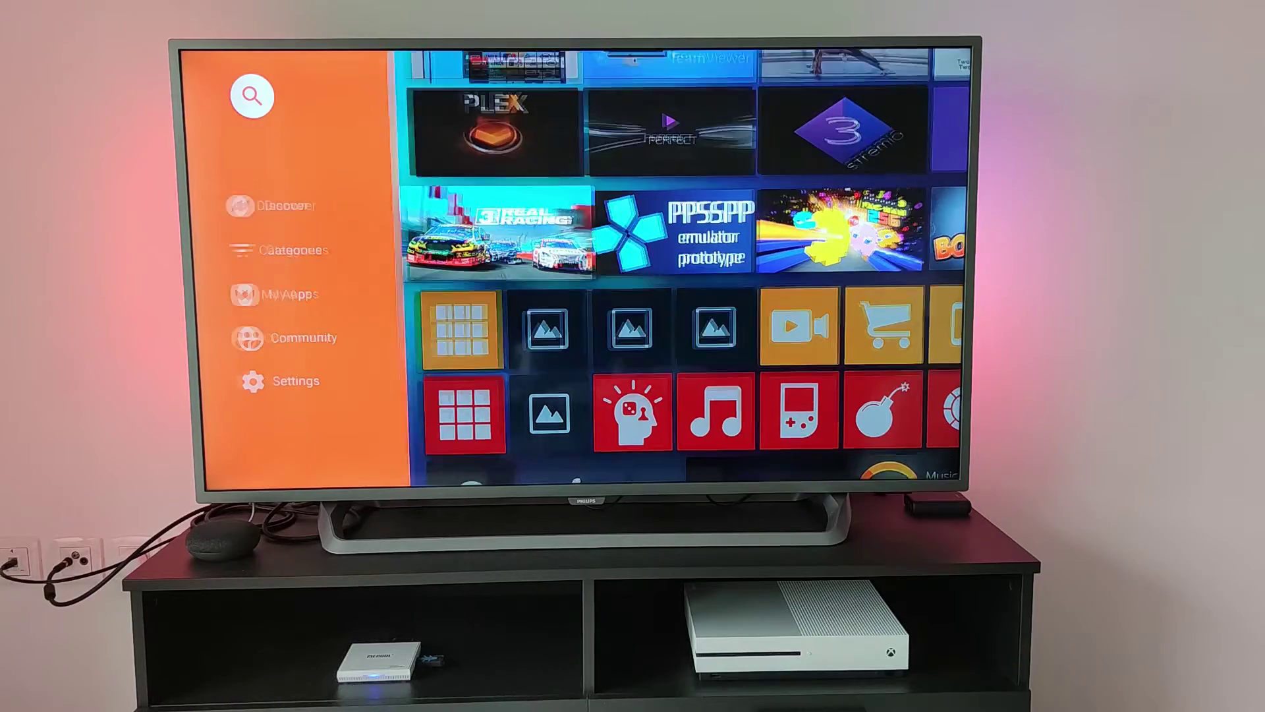
{"action": "key", "text": "Right"}
{"action": "key", "text": "Up"}
{"action": "key", "text": "Up"}
{"action": "key", "text": "Up"}
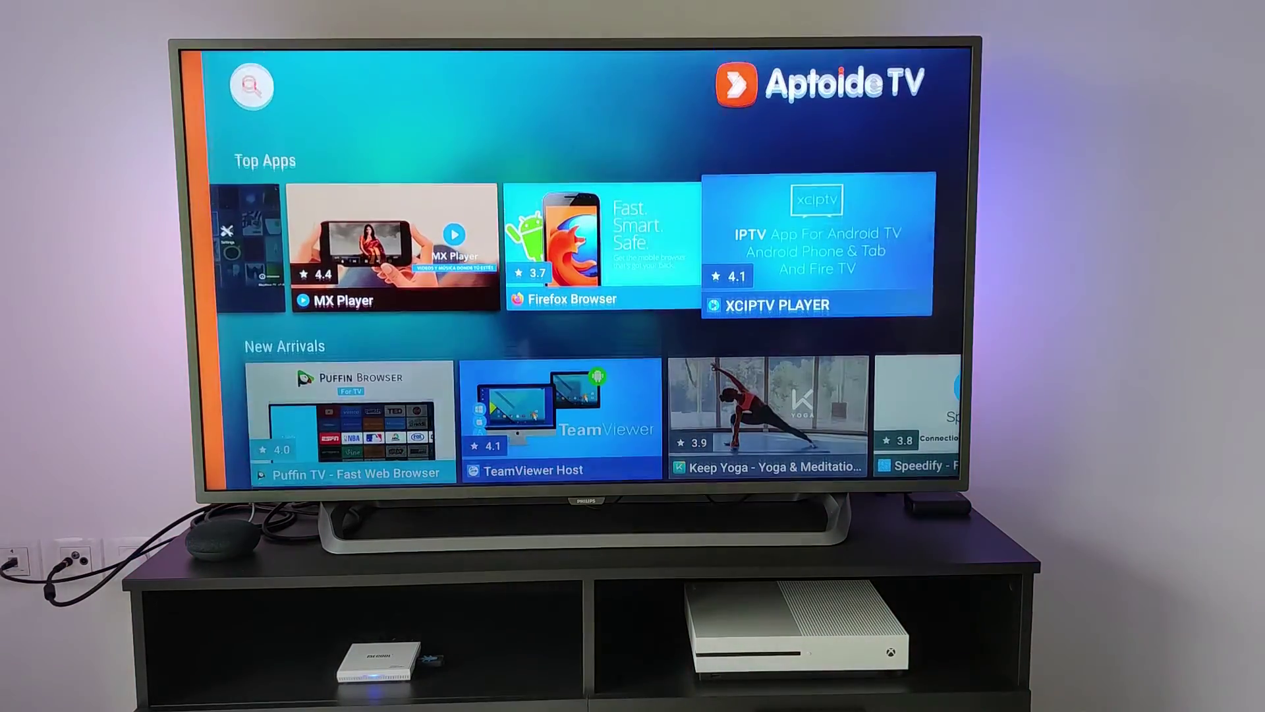
{"action": "key", "text": "Left"}
{"action": "key", "text": "Left"}
{"action": "key", "text": "Left"}
{"action": "key", "text": "Left"}
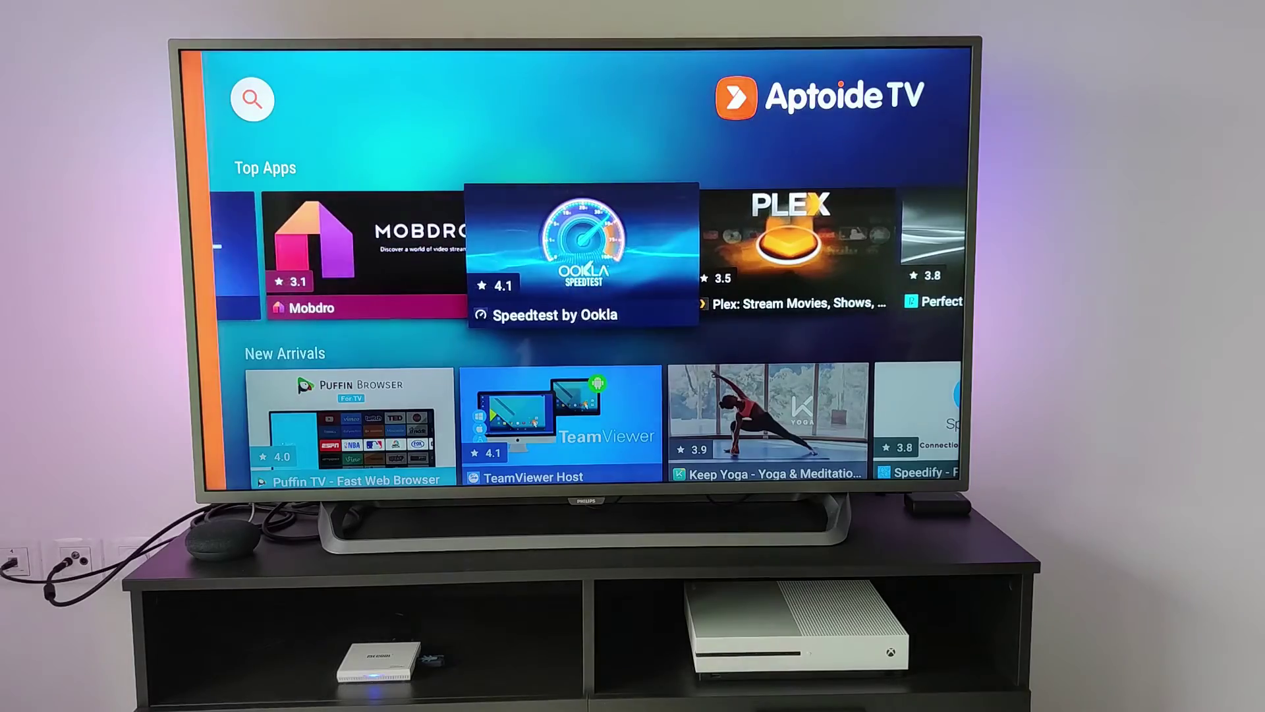
{"action": "key", "text": "Left"}
{"action": "key", "text": "Left"}
{"action": "key", "text": "Left"}
{"action": "key", "text": "Left"}
{"action": "key", "text": "Left"}
{"action": "key", "text": "Left"}
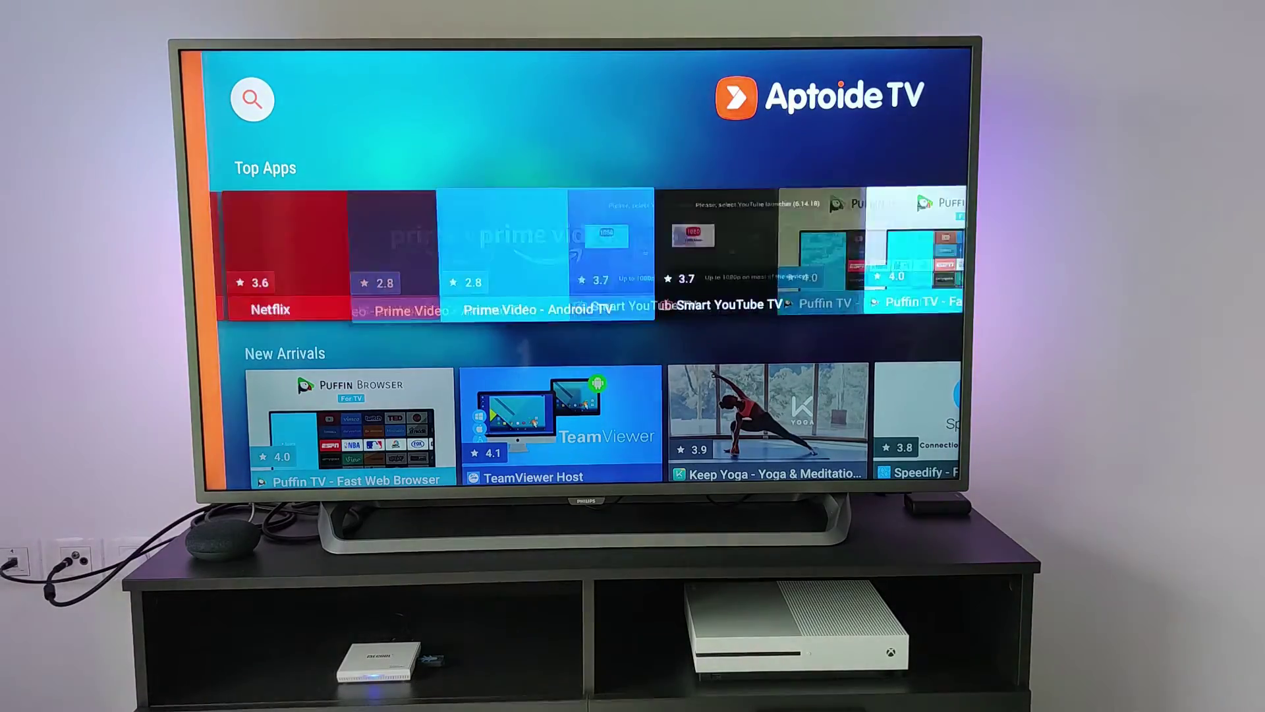
{"action": "key", "text": "Left"}
{"action": "key", "text": "Left"}
{"action": "key", "text": "Right"}
{"action": "key", "text": "Right"}
{"action": "key", "text": "Right"}
{"action": "key", "text": "Right"}
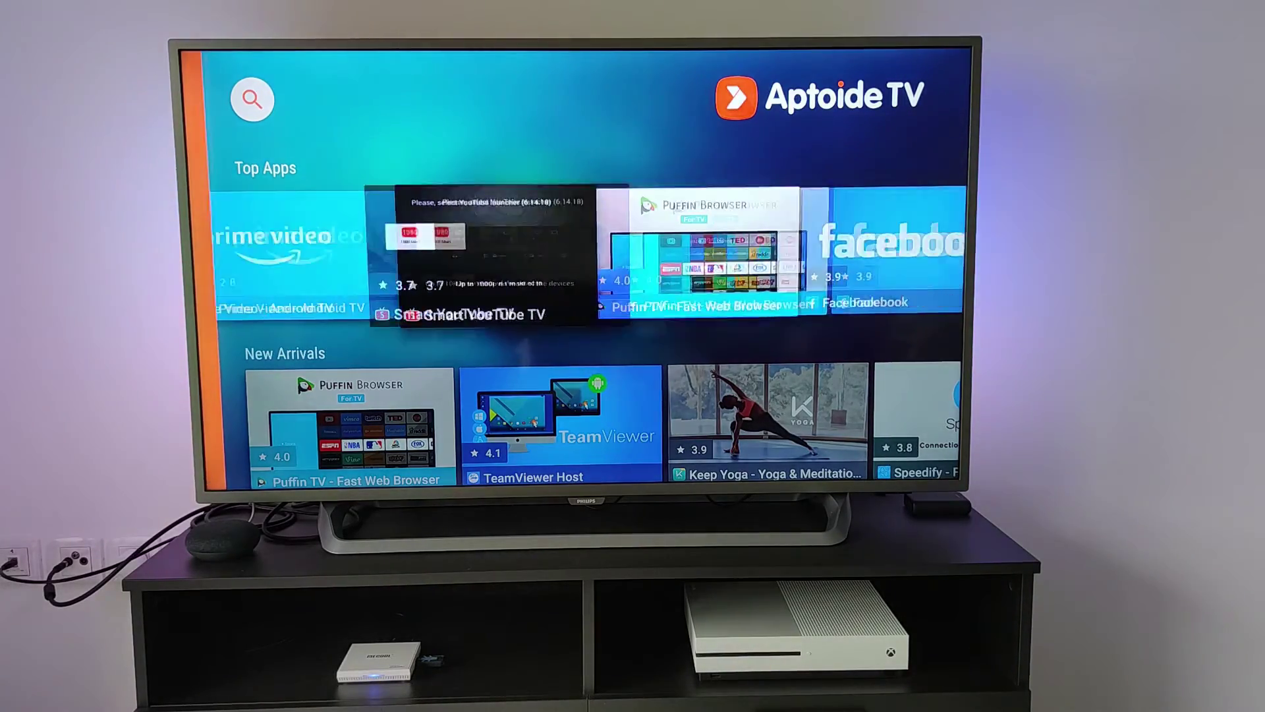
{"action": "key", "text": "Right"}
{"action": "key", "text": "Right"}
{"action": "key", "text": "Right"}
{"action": "key", "text": "Right"}
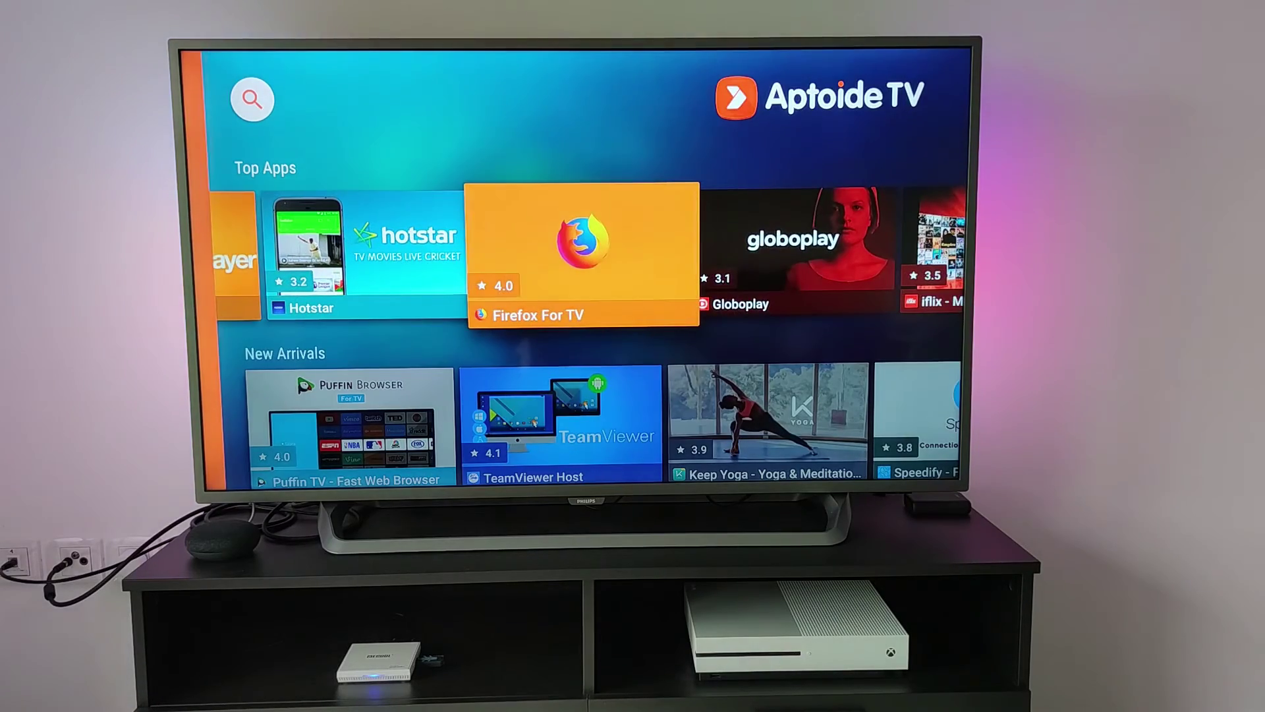
Install Firefox For TV from its details page, confirm the system prompt, and open it.
{"action": "key", "text": "Return"}
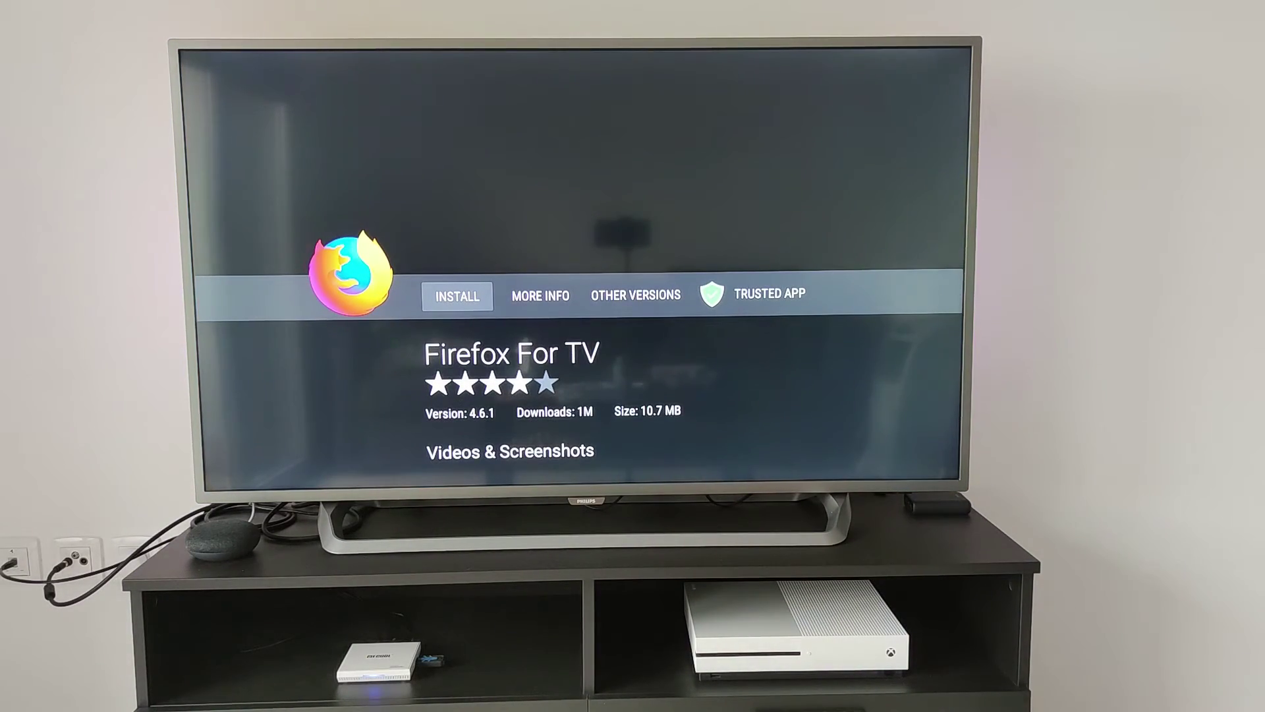
{"action": "key", "text": "Return"}
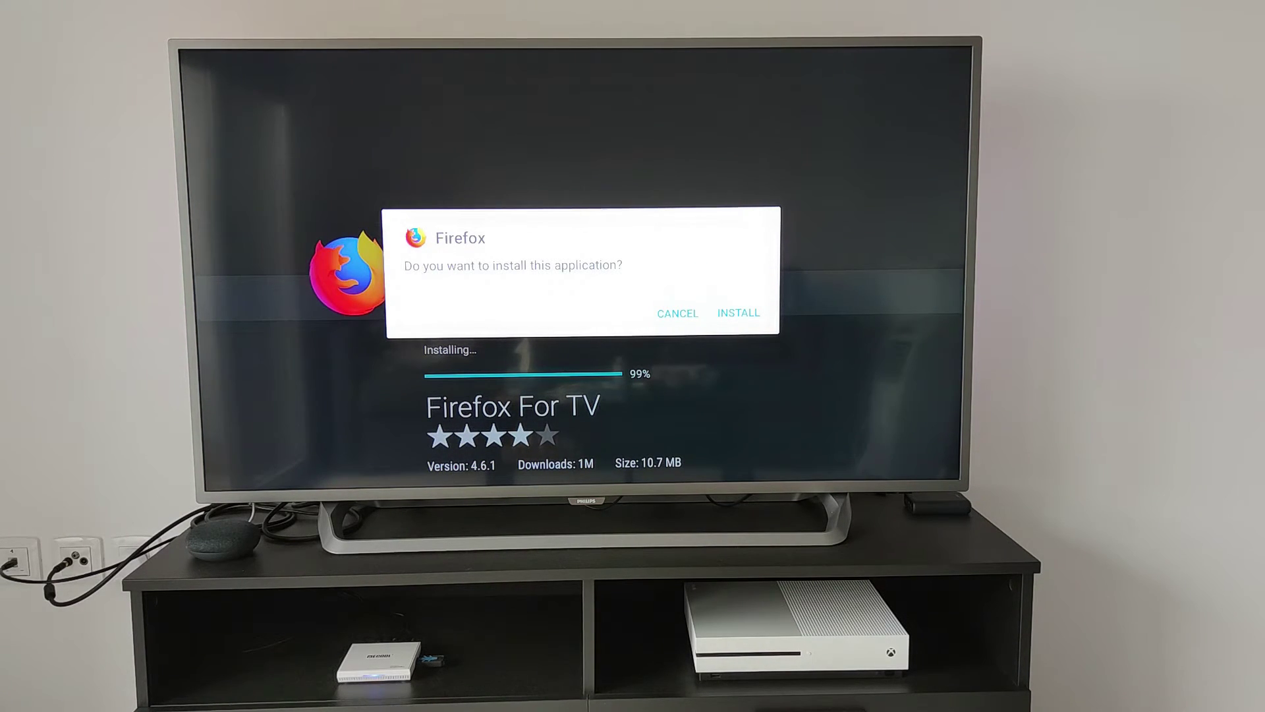
{"action": "key", "text": "Return"}
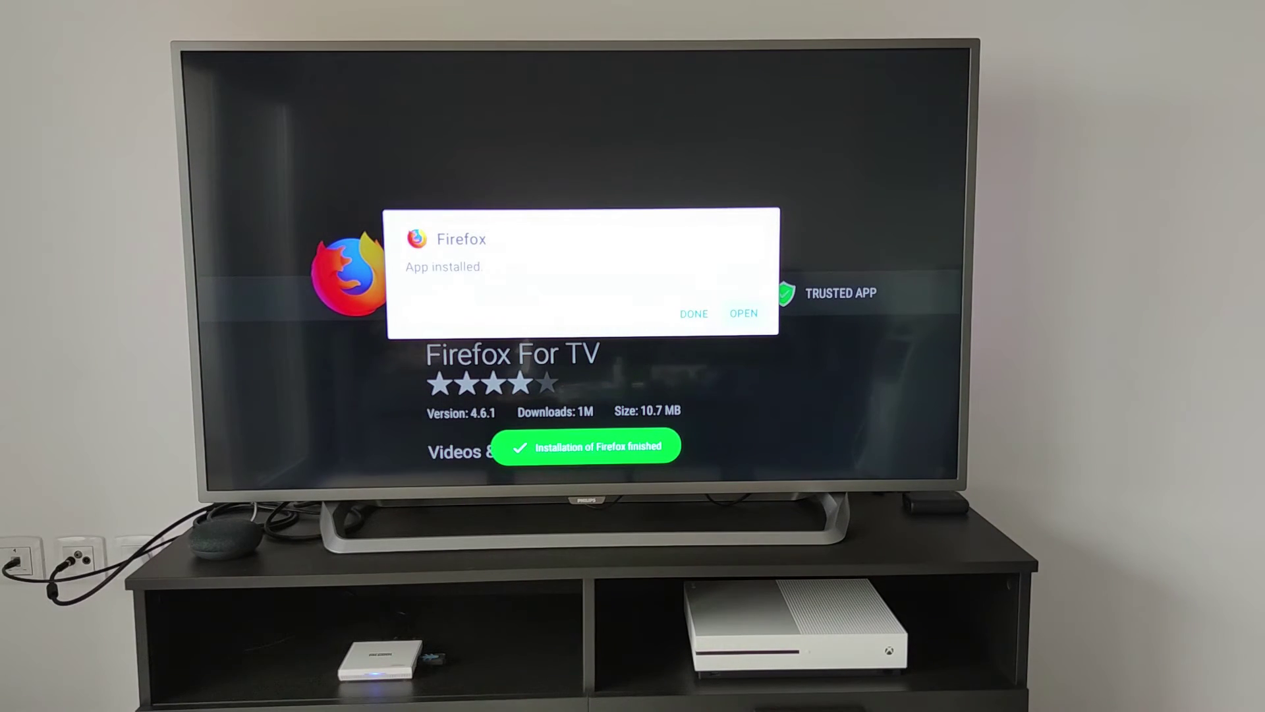
{"action": "key", "text": "Return"}
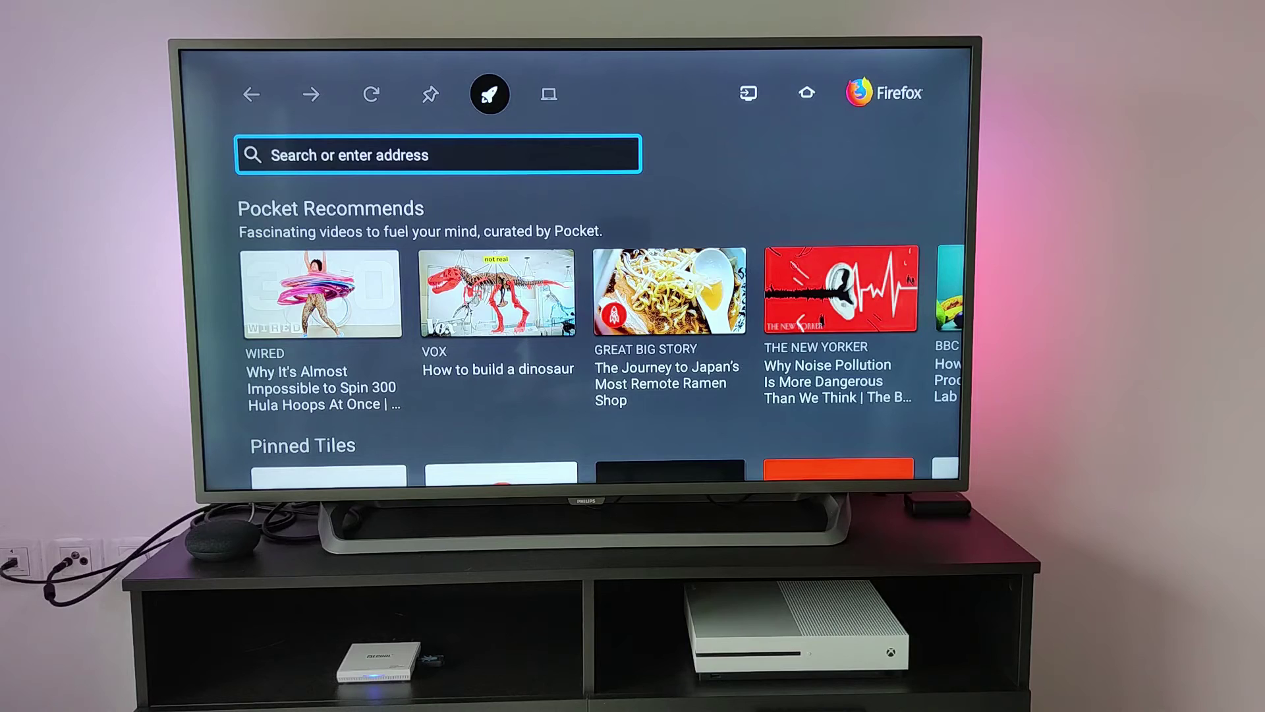
Browse down the Firefox start page past Pocket recommendations and pinned tiles to the Settings row.
{"action": "key", "text": "Down"}
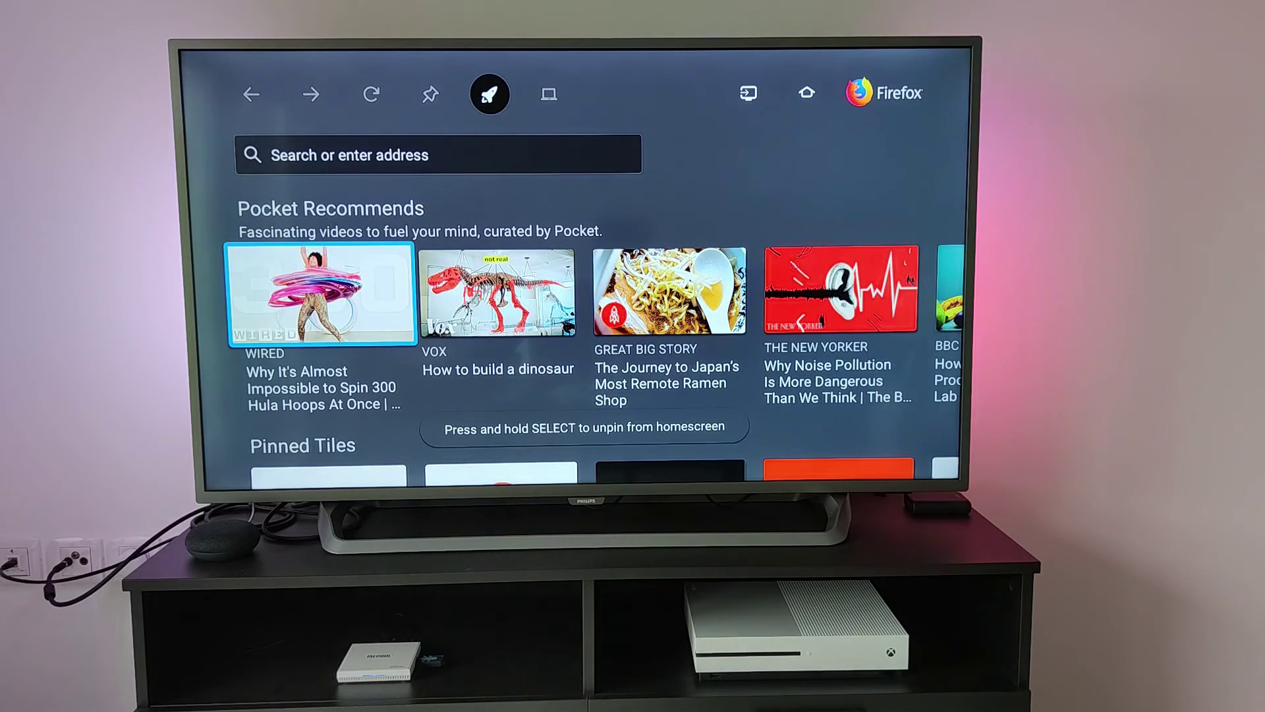
{"action": "key", "text": "Down"}
{"action": "key", "text": "Down"}
{"action": "key", "text": "Down"}
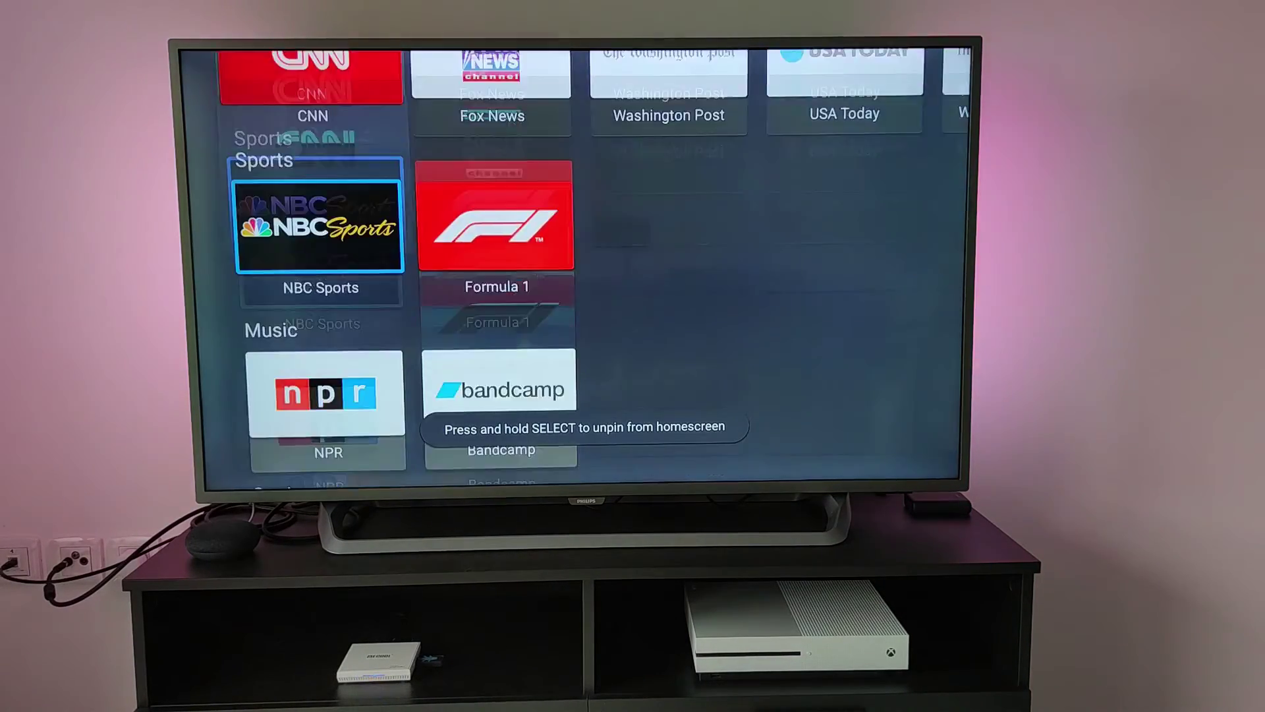
{"action": "key", "text": "Down"}
{"action": "key", "text": "Down"}
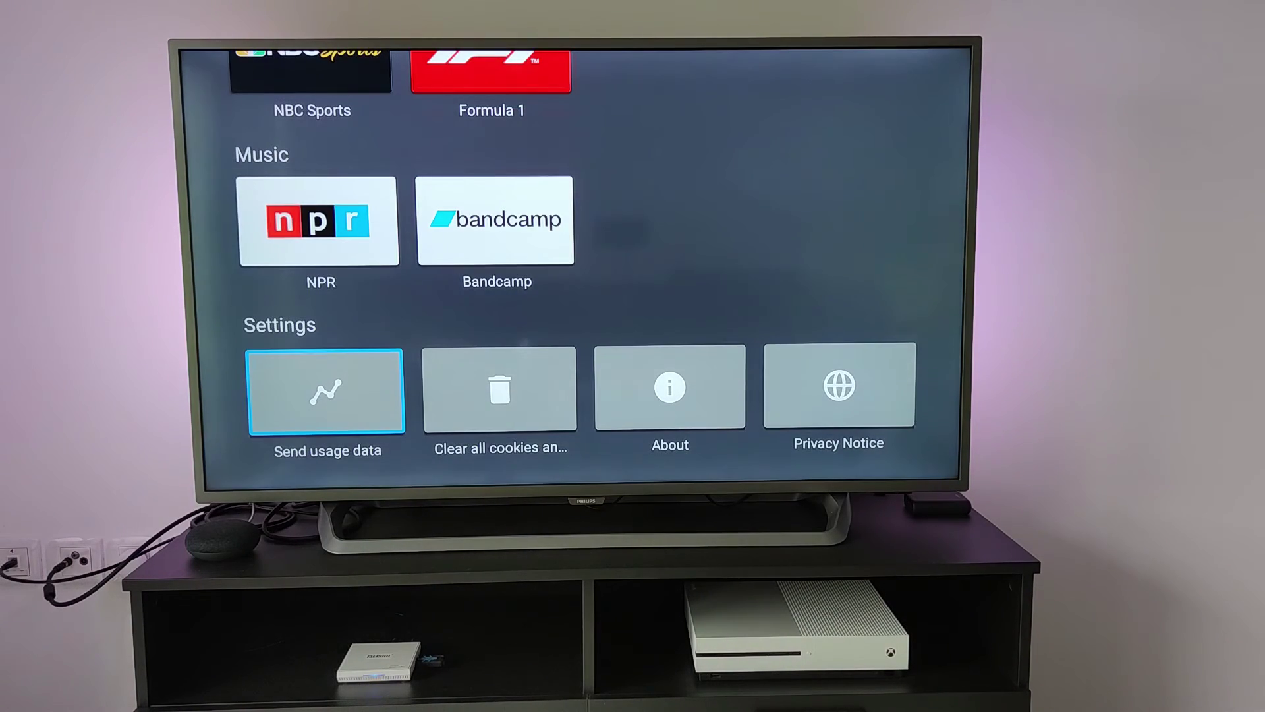
Return to the Android TV home screen and show Aptoide TV and Firefox in the Apps list.
{"action": "key", "text": "Home"}
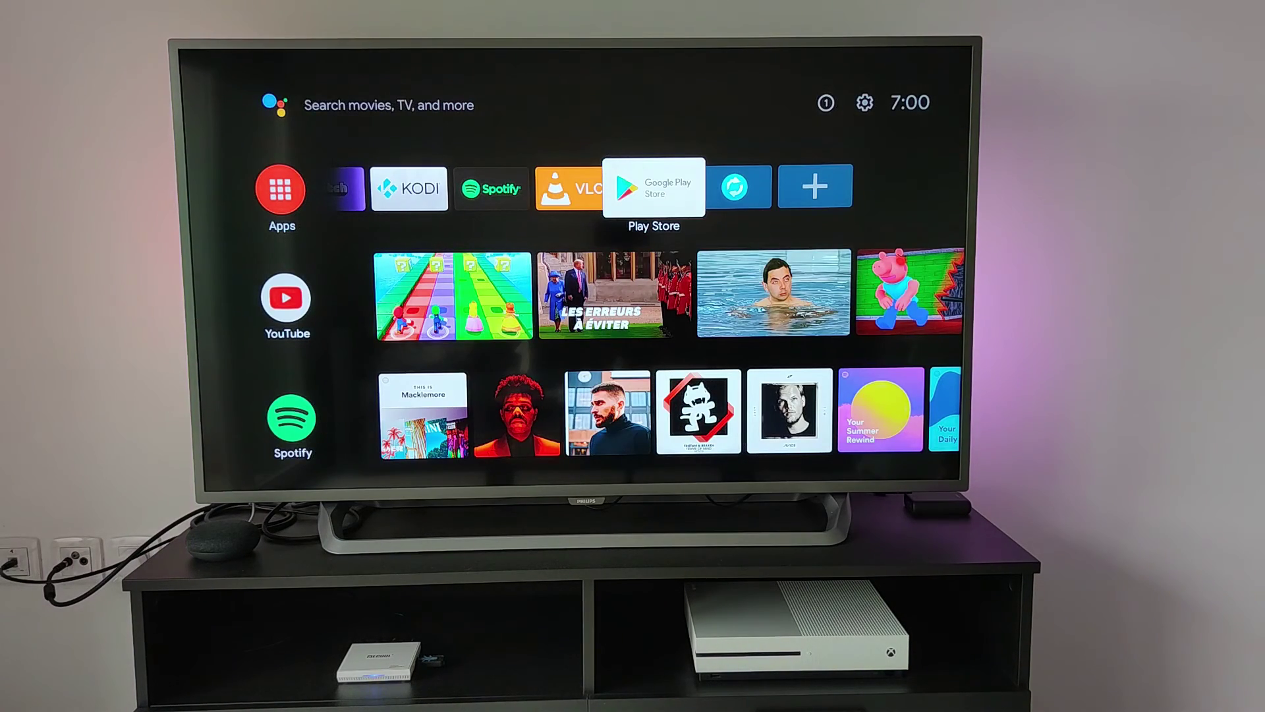
{"action": "key", "text": "Left"}
{"action": "key", "text": "Left"}
{"action": "key", "text": "Left"}
{"action": "key", "text": "Left"}
{"action": "key", "text": "Left"}
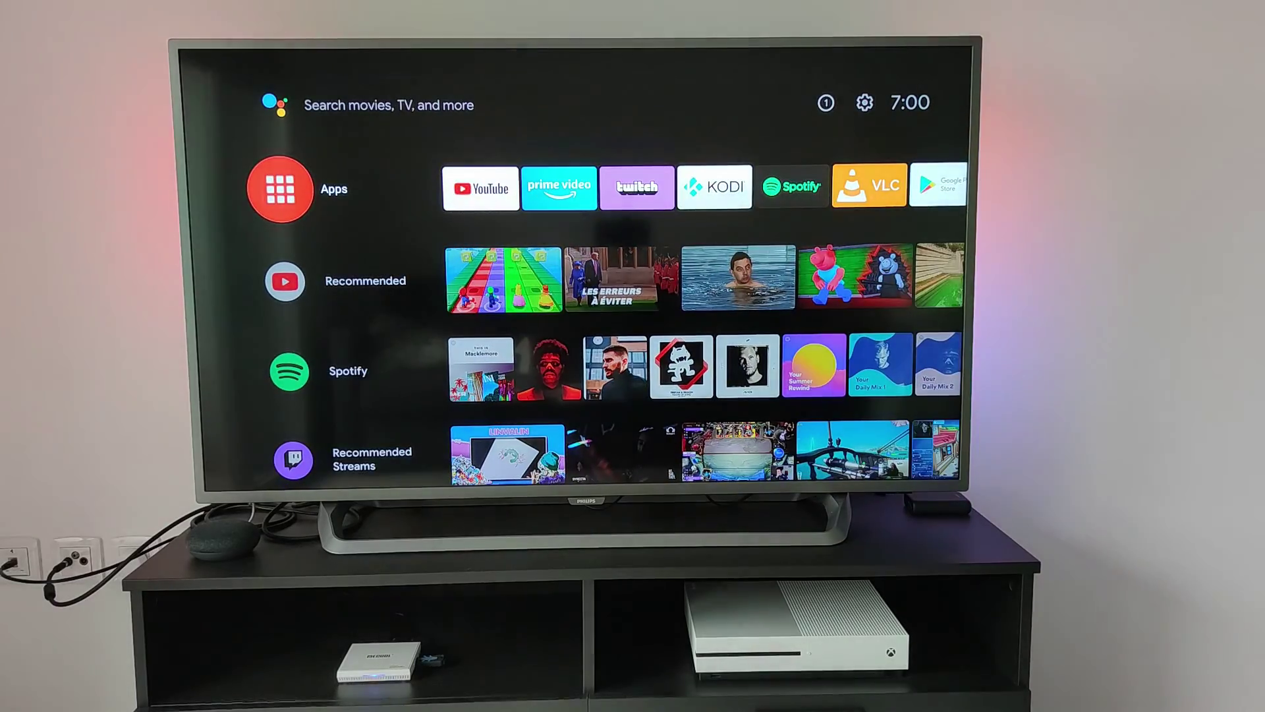
{"action": "key", "text": "Return"}
{"action": "key", "text": "Down"}
{"action": "key", "text": "Down"}
{"action": "key", "text": "Down"}
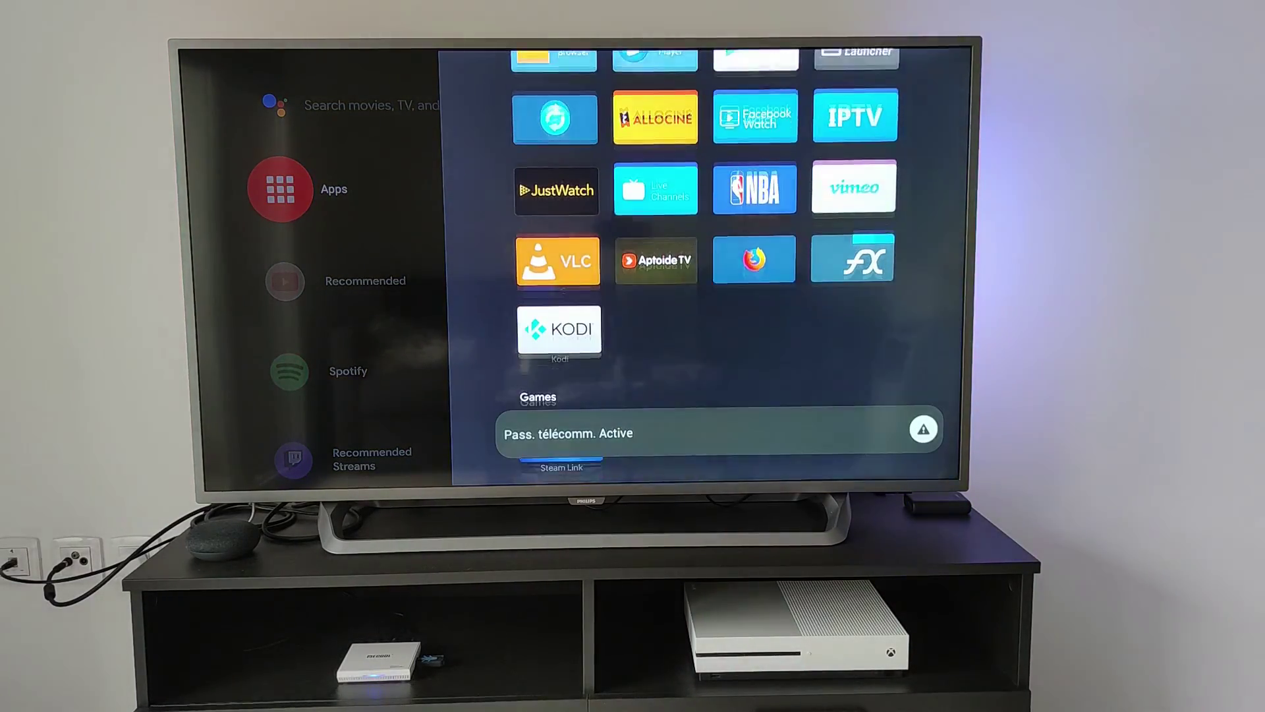
{"action": "key", "text": "Up"}
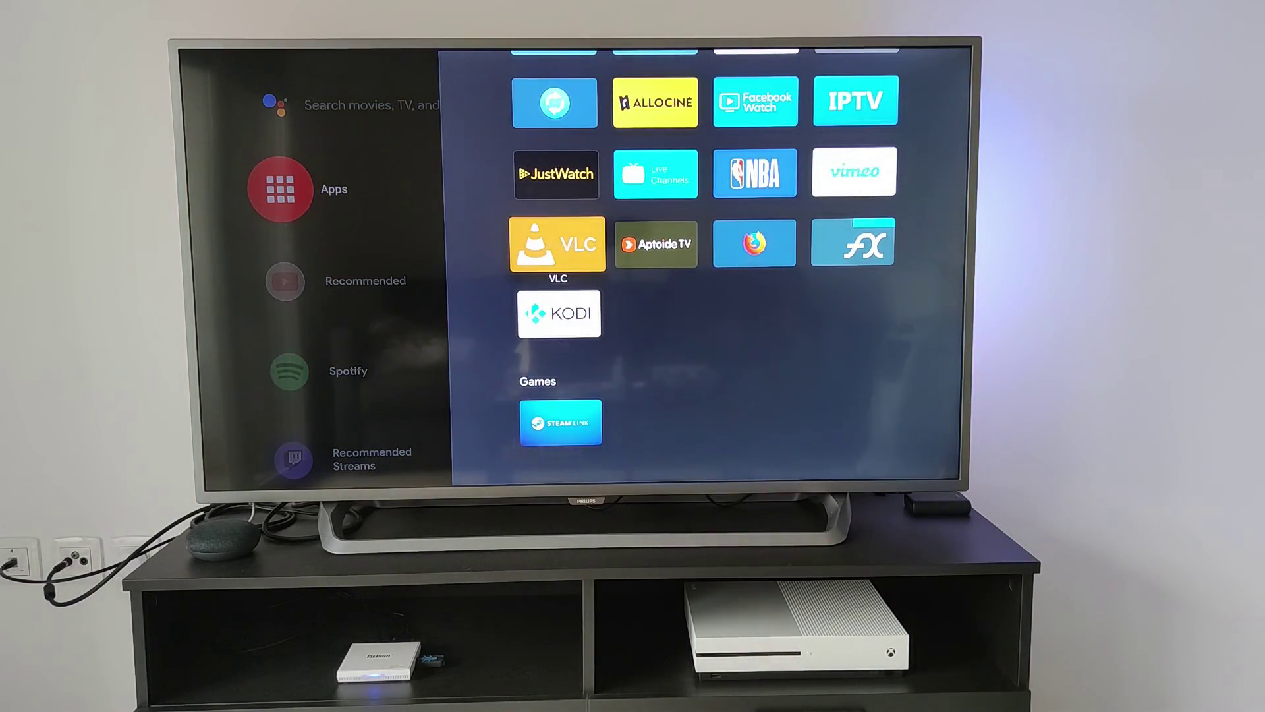